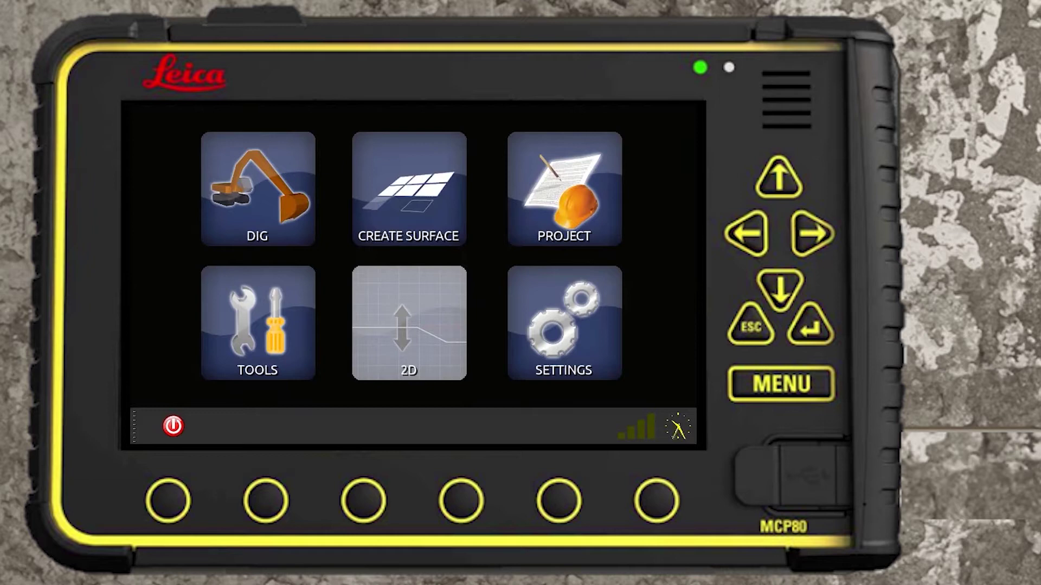
Enter dig mode and show the excavator overview map in 3D.
{"action": "left_click", "coordinate": [238, 145]}
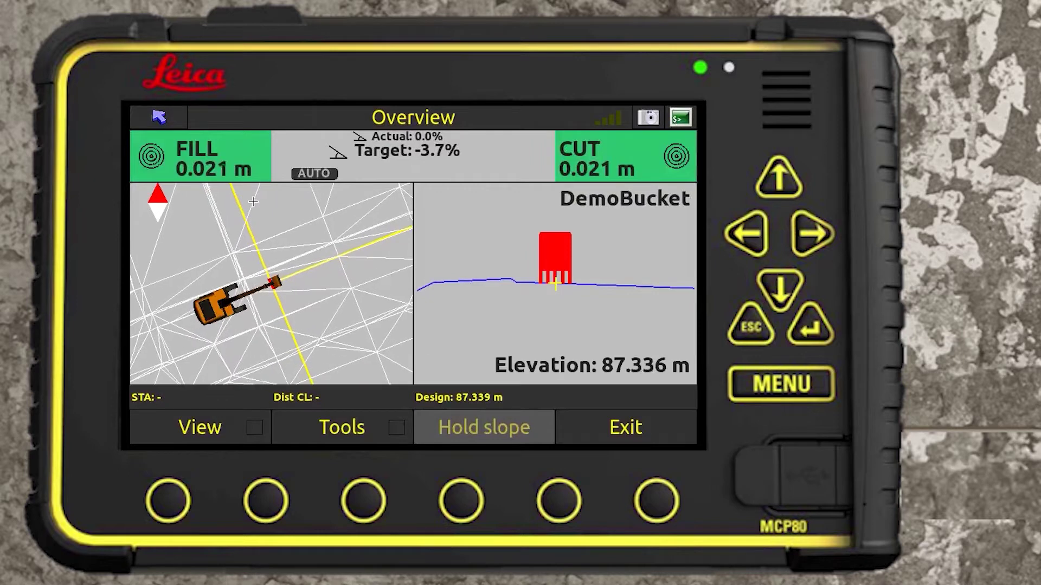
{"action": "left_click", "coordinate": [364, 299]}
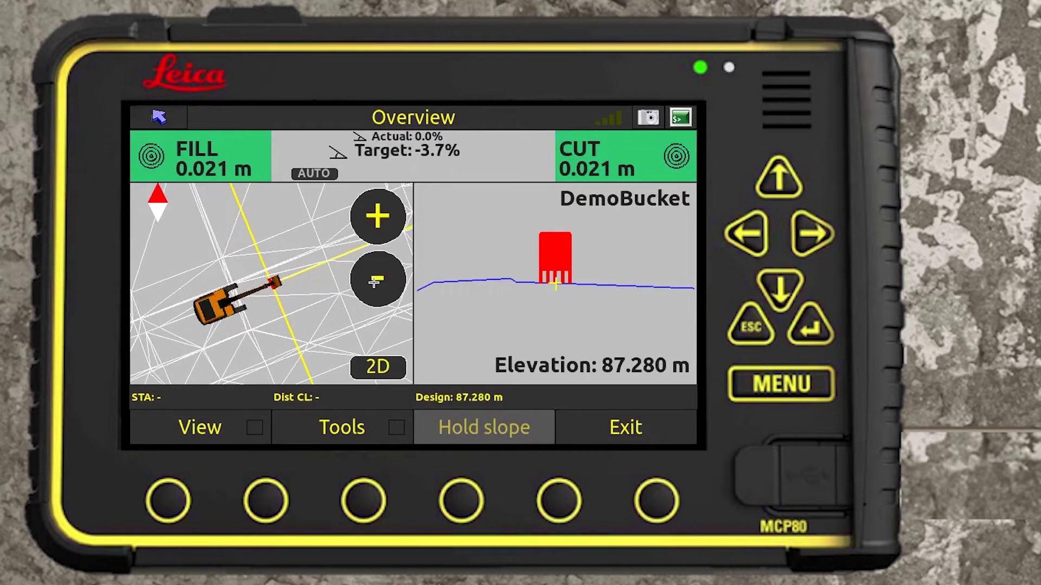
{"action": "left_click", "coordinate": [383, 366]}
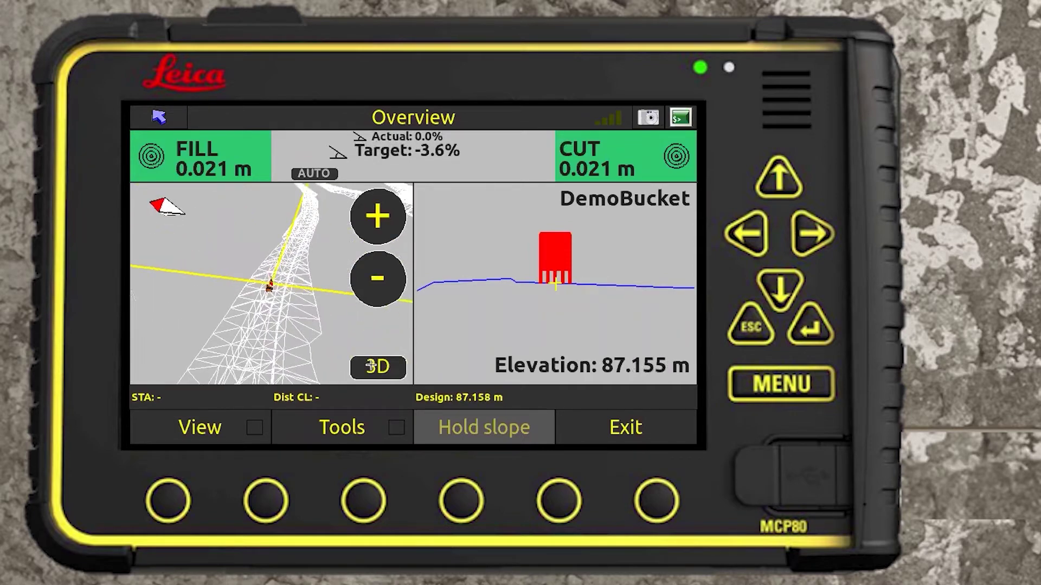
{"action": "left_click", "coordinate": [402, 285]}
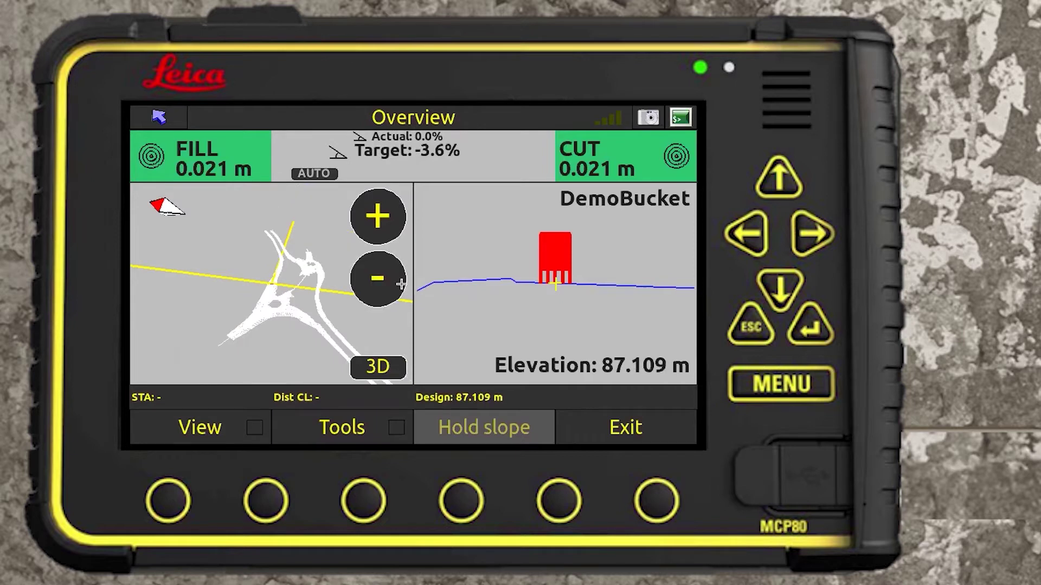
{"action": "left_click", "coordinate": [389, 233]}
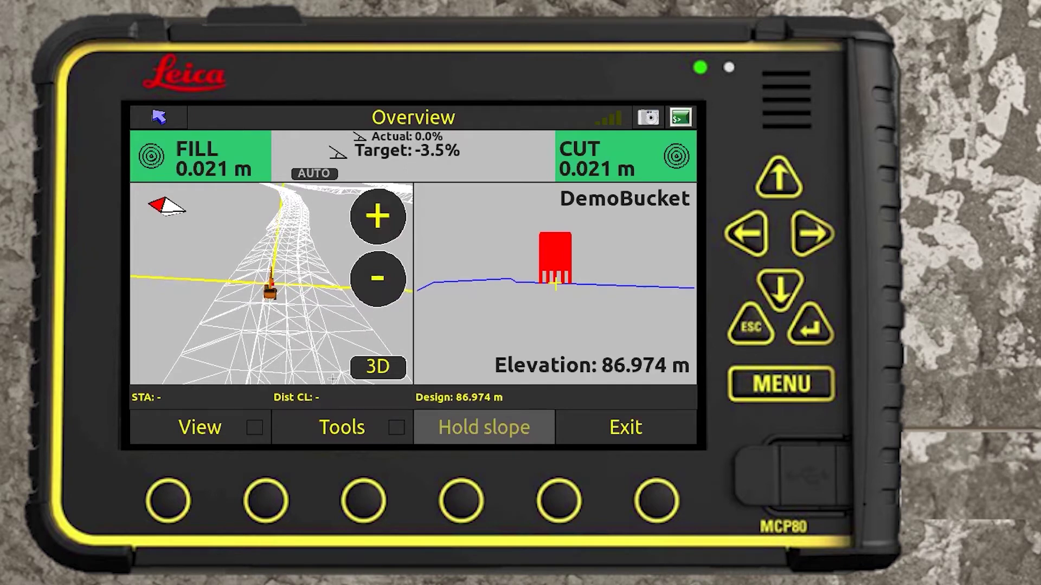
Turn off triangle drawing for the Road Model Test LES.trm model, keeping its break lines drawn, and return to the overview.
{"action": "left_click", "coordinate": [325, 429]}
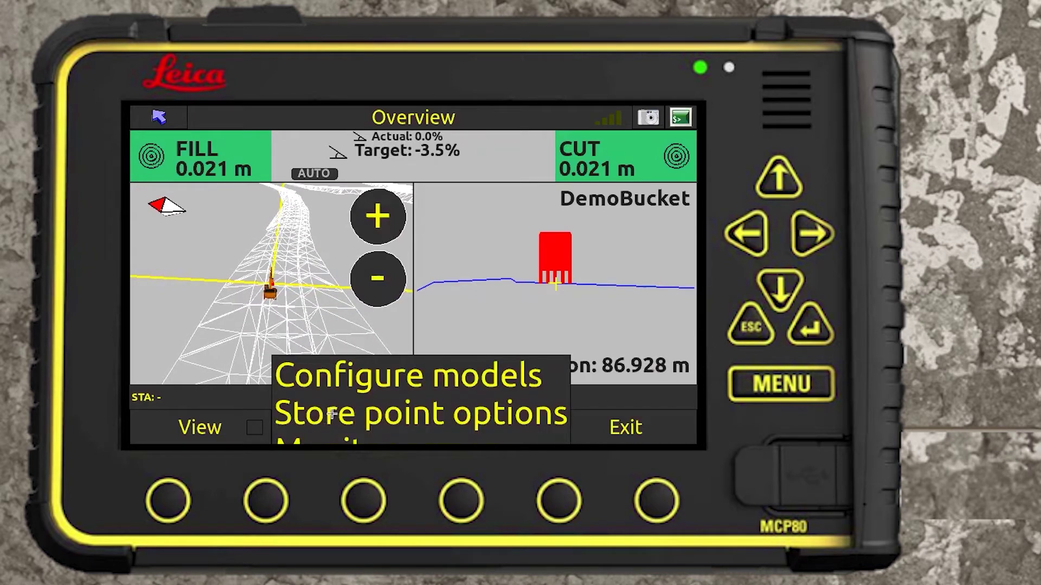
{"action": "left_click", "coordinate": [372, 379]}
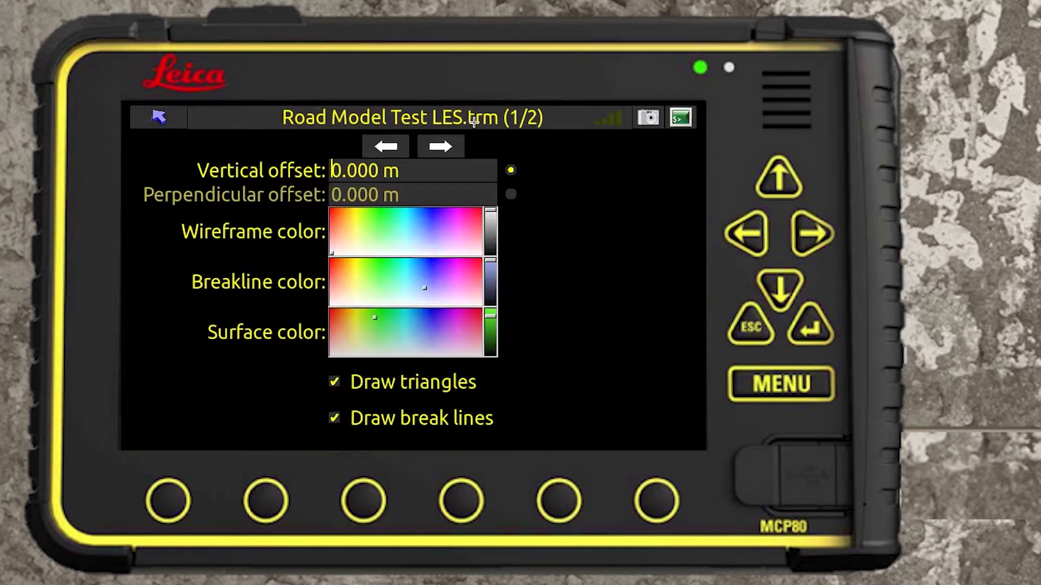
{"action": "left_click", "coordinate": [336, 382]}
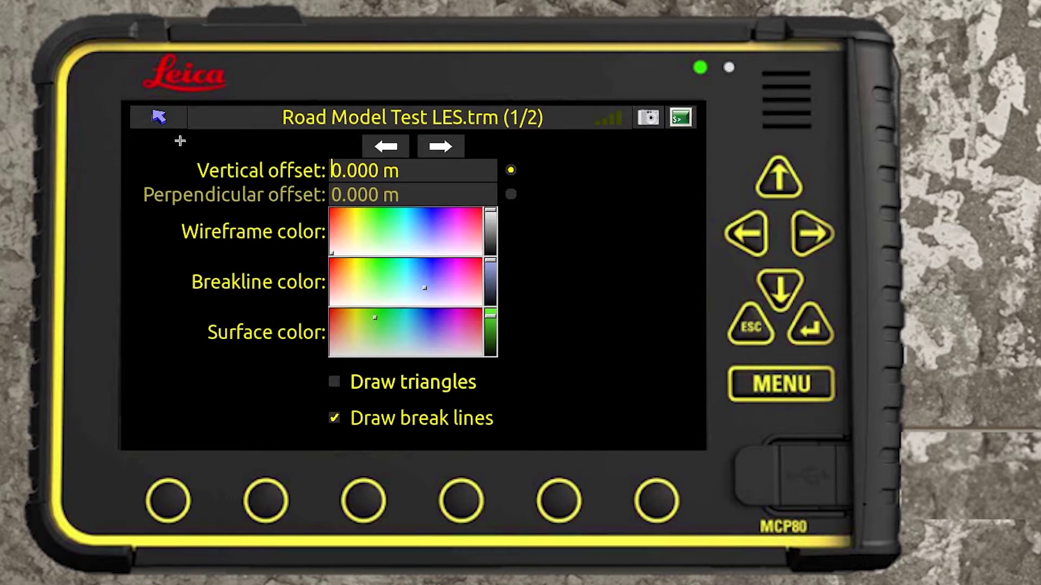
{"action": "left_click", "coordinate": [157, 116]}
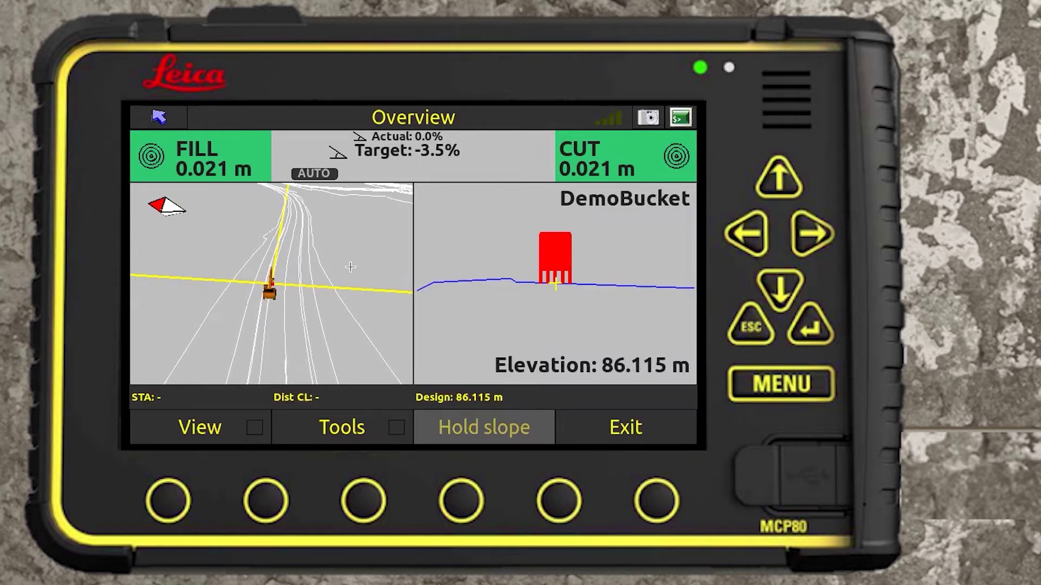
{"action": "left_click", "coordinate": [310, 280]}
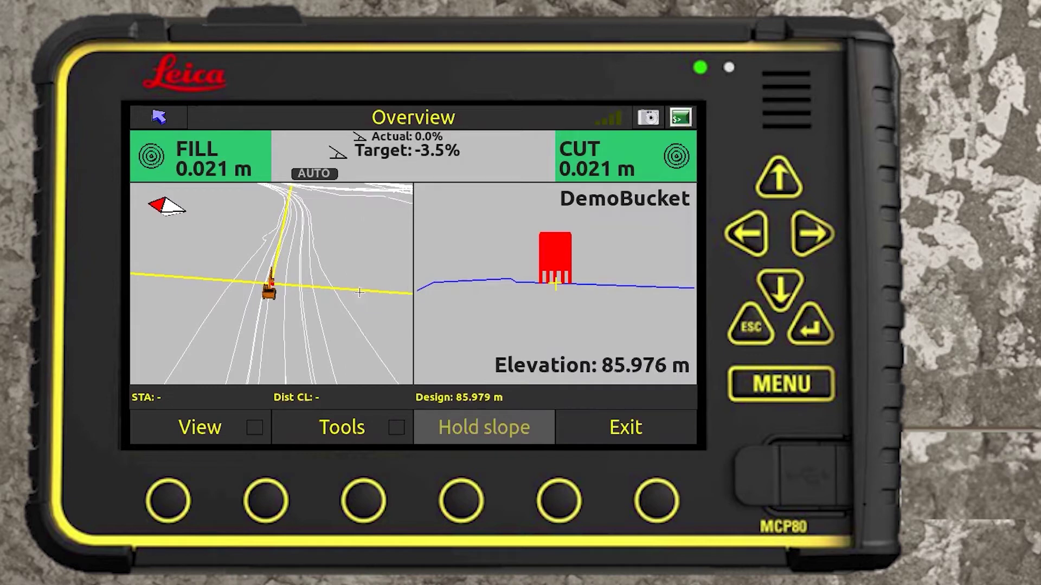
{"action": "left_click", "coordinate": [345, 306]}
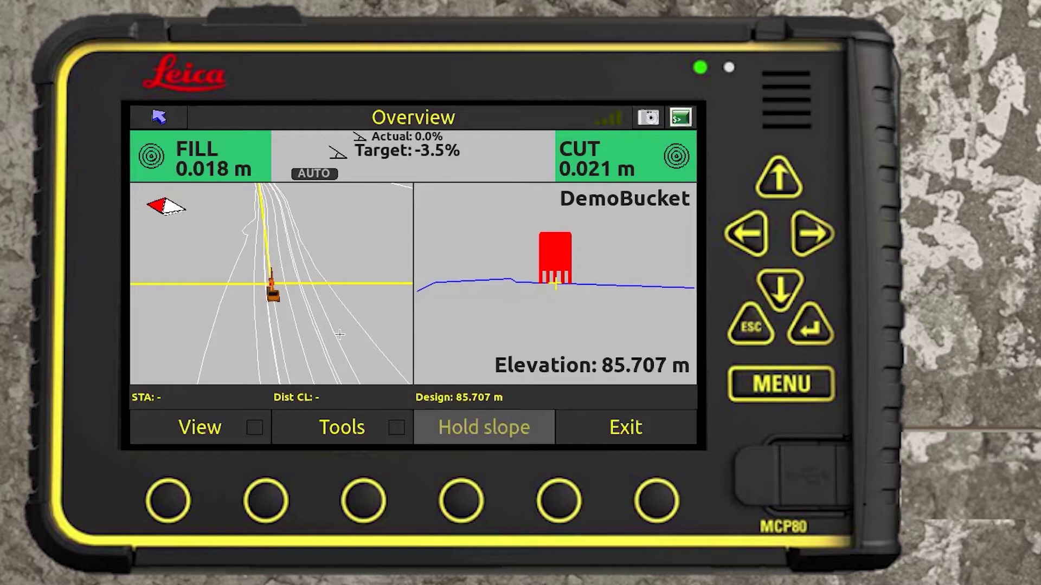
{"action": "left_click", "coordinate": [339, 335]}
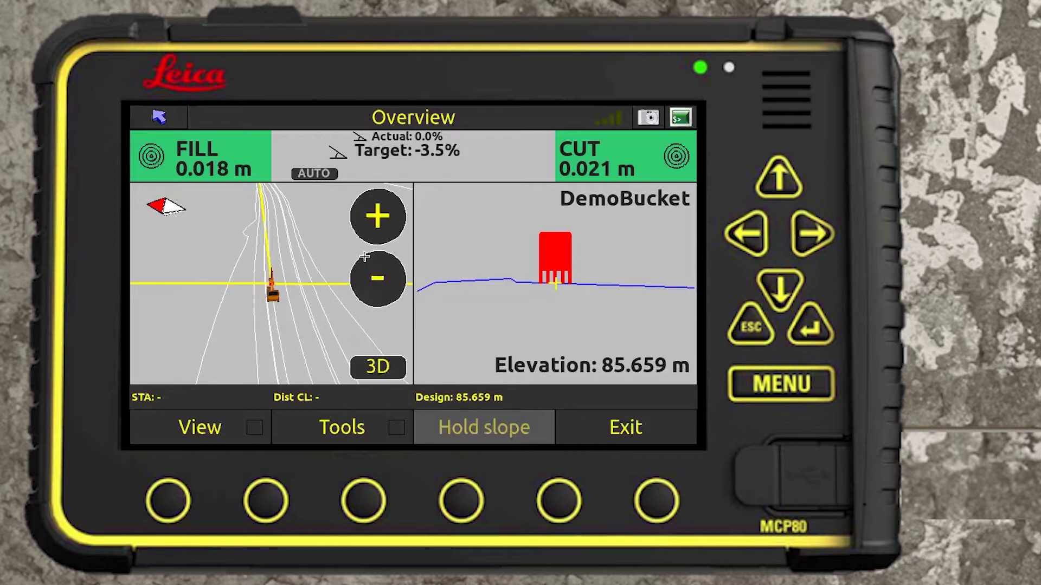
{"action": "left_click", "coordinate": [372, 242]}
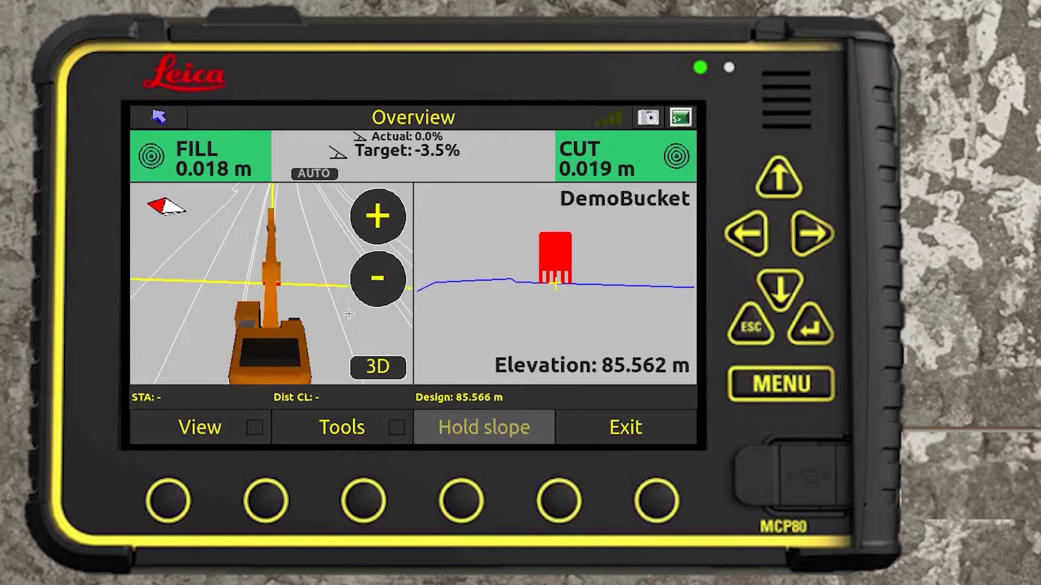
{"action": "left_click", "coordinate": [380, 300]}
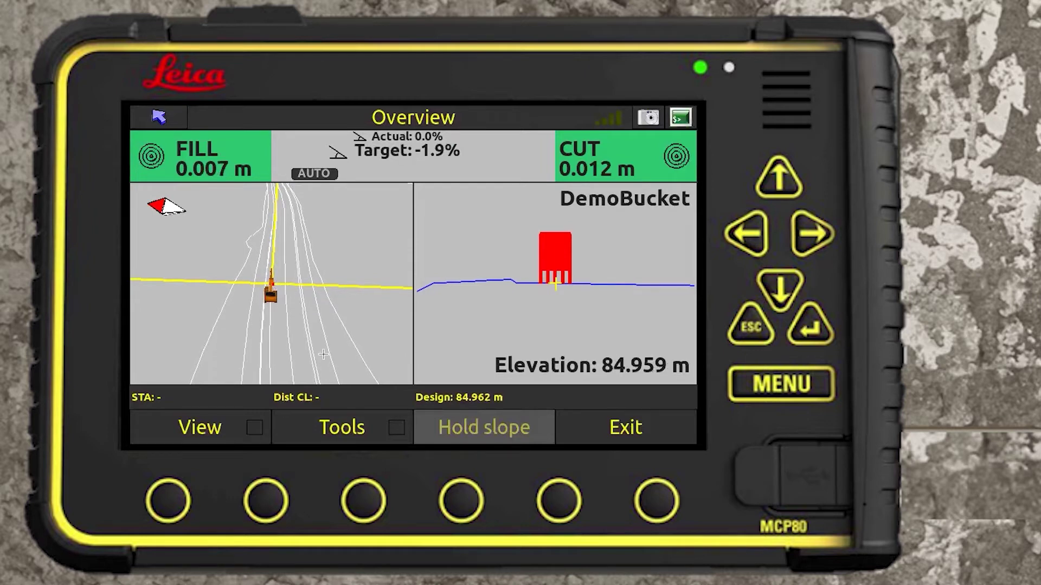
Open the guide line options and set the linework for graphical picking to Road Model Test LES.geo.
{"action": "left_click", "coordinate": [334, 429]}
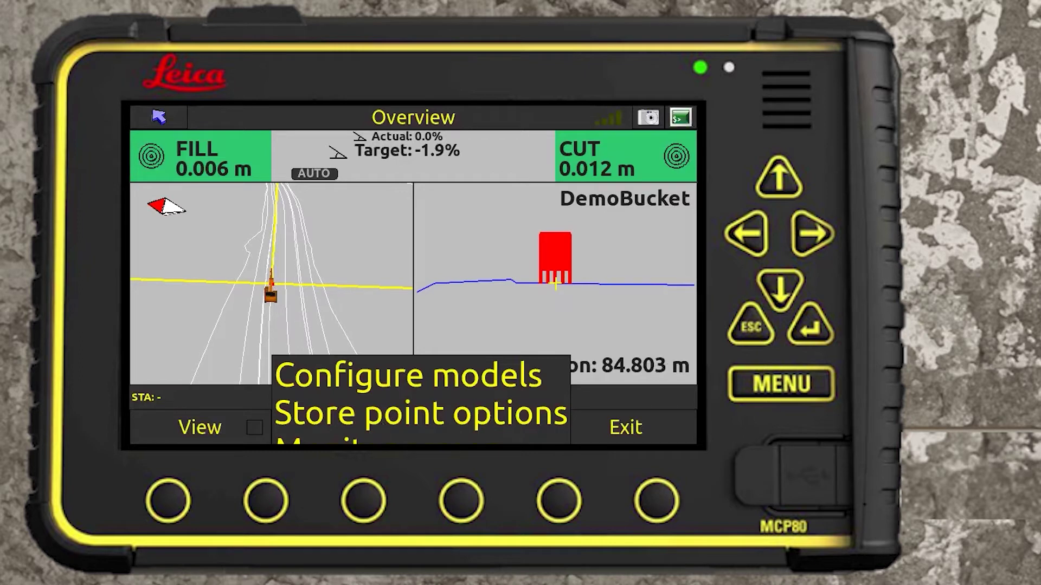
{"action": "left_click", "coordinate": [383, 429]}
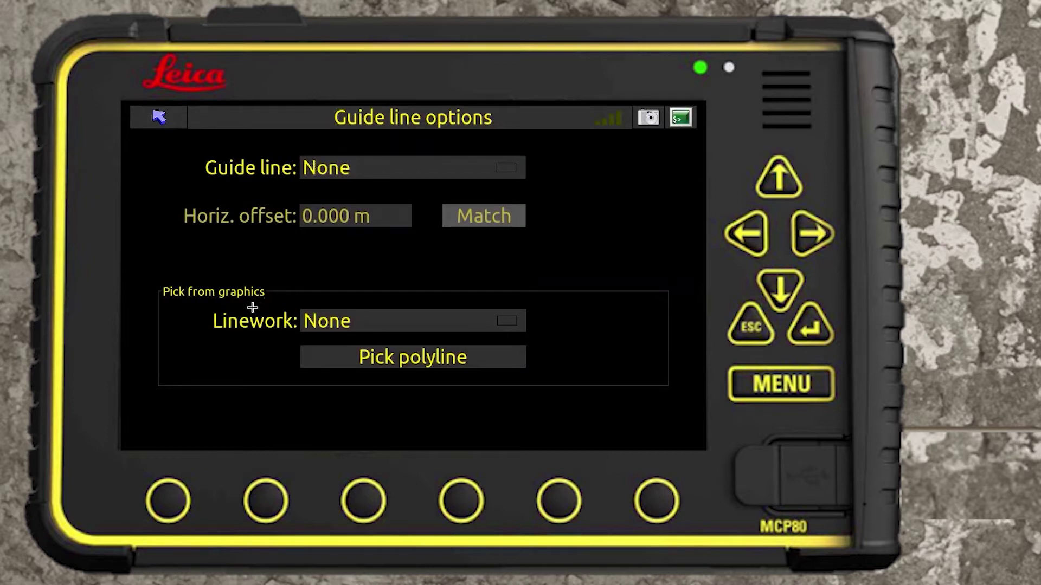
{"action": "left_click", "coordinate": [351, 320]}
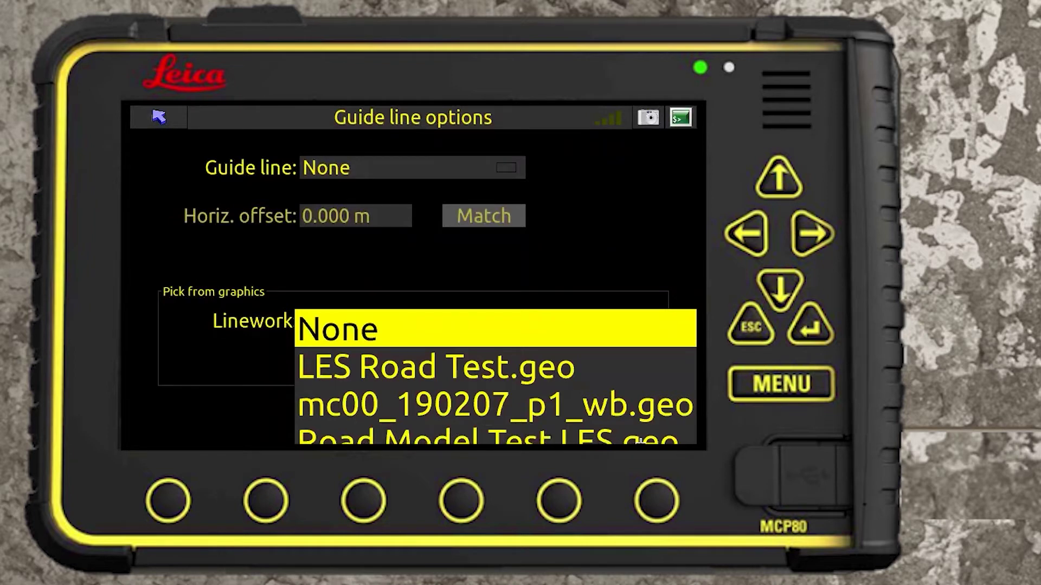
{"action": "left_click", "coordinate": [485, 436]}
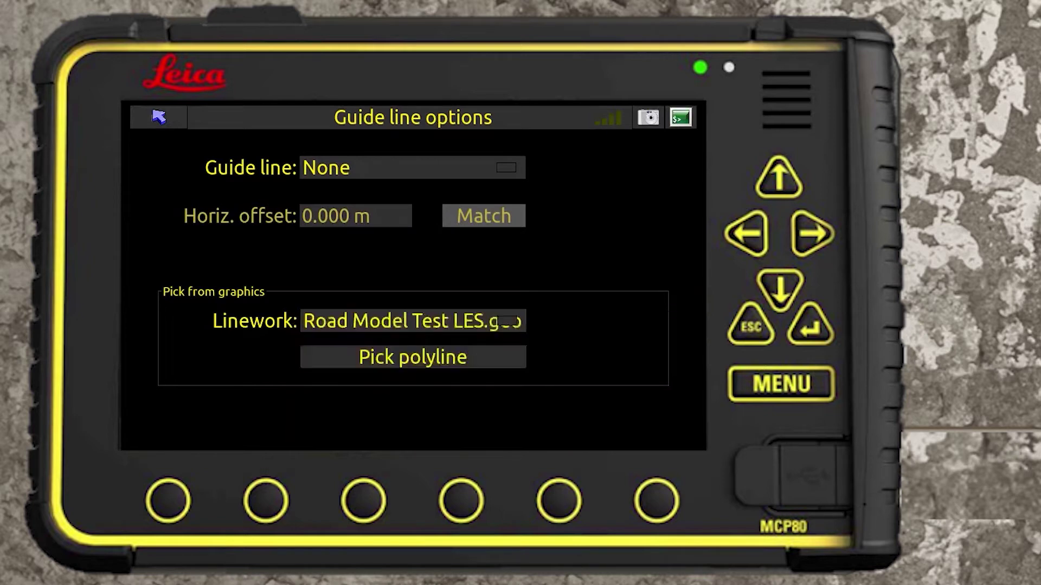
Pick the polyline beside the excavator bucket from the linework as the guide line.
{"action": "left_click", "coordinate": [464, 360]}
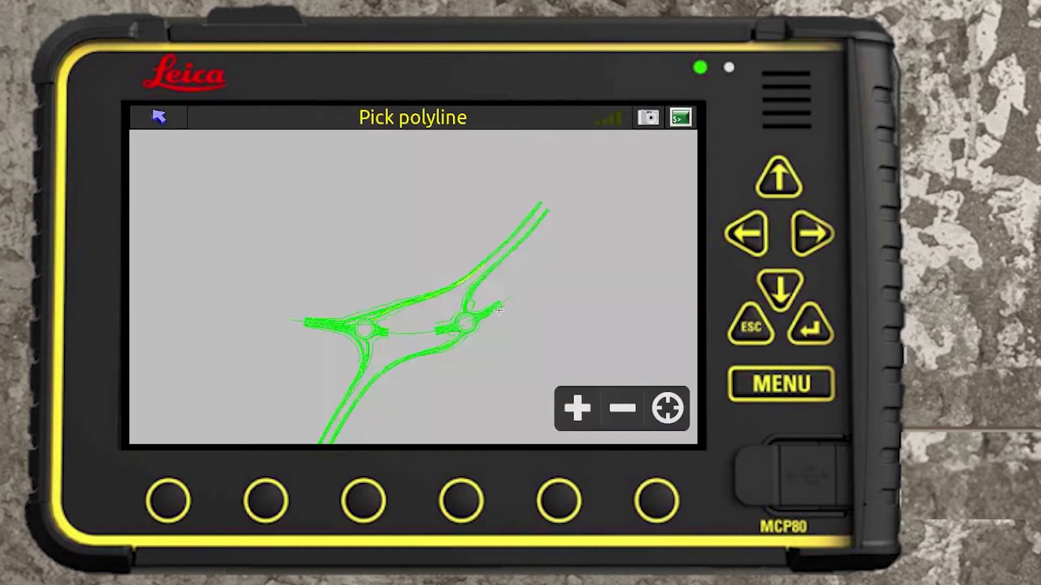
{"action": "left_click", "coordinate": [569, 404]}
{"action": "left_click", "coordinate": [569, 404]}
{"action": "left_click", "coordinate": [570, 404]}
{"action": "left_click", "coordinate": [569, 403]}
{"action": "left_click", "coordinate": [569, 404]}
{"action": "left_click", "coordinate": [569, 404]}
{"action": "left_click", "coordinate": [569, 404]}
{"action": "left_click", "coordinate": [570, 404]}
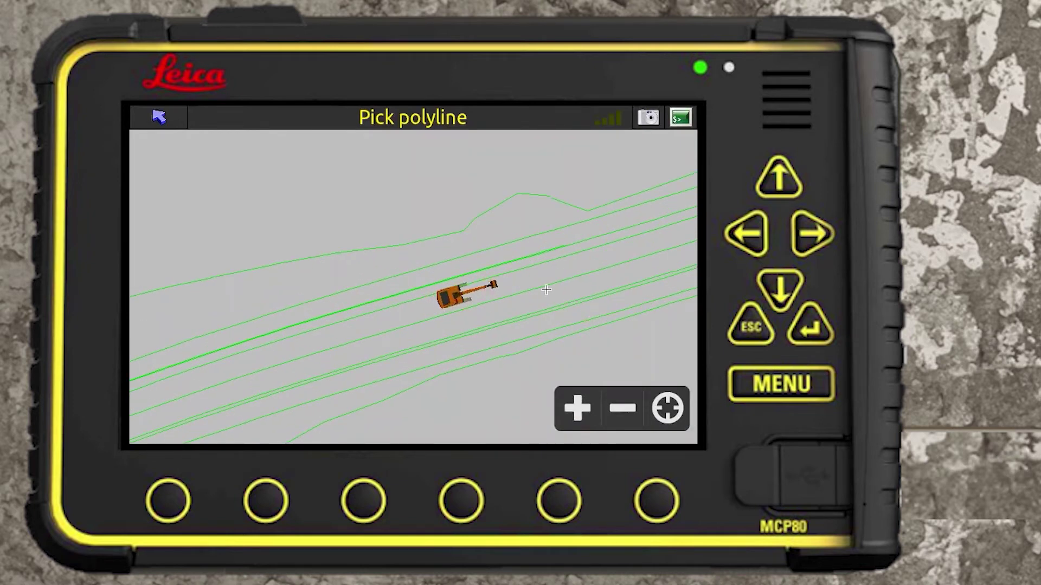
{"action": "left_click", "coordinate": [518, 270]}
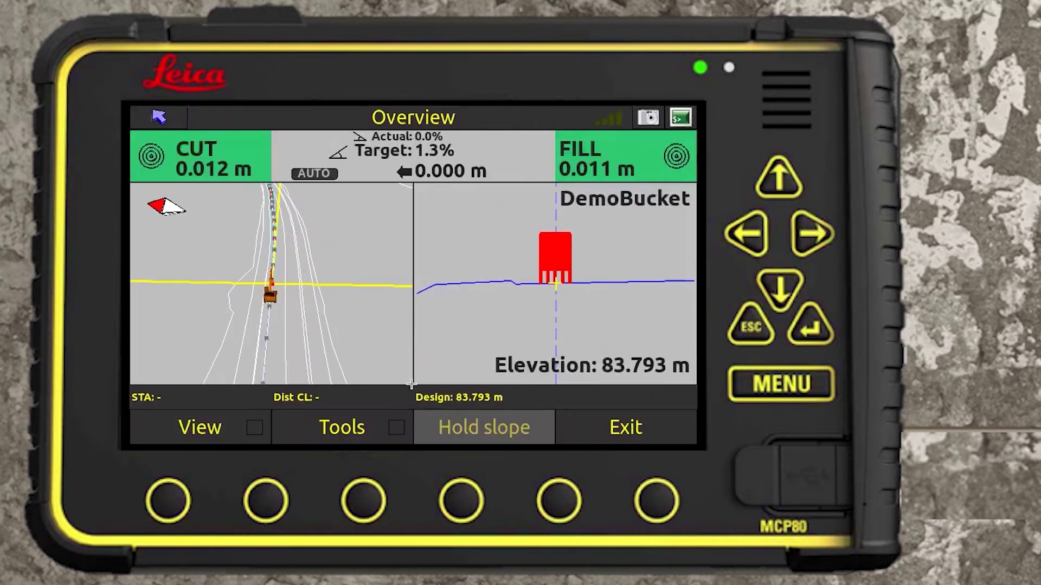
Examine the picked guide line around the excavator in the 3D view and at the bucket in the cross-section view.
{"action": "left_click", "coordinate": [305, 300]}
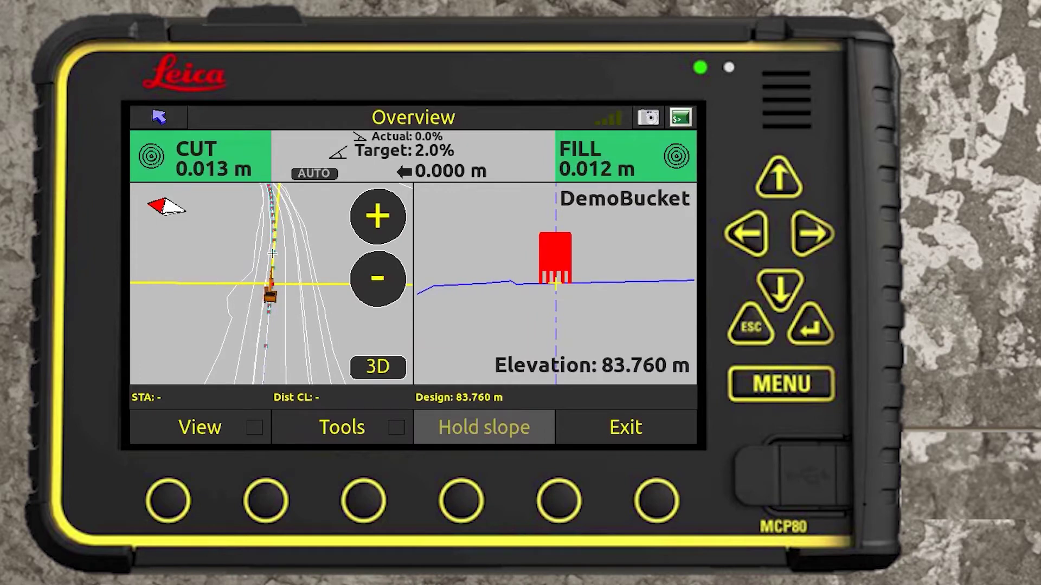
{"action": "left_click", "coordinate": [376, 213]}
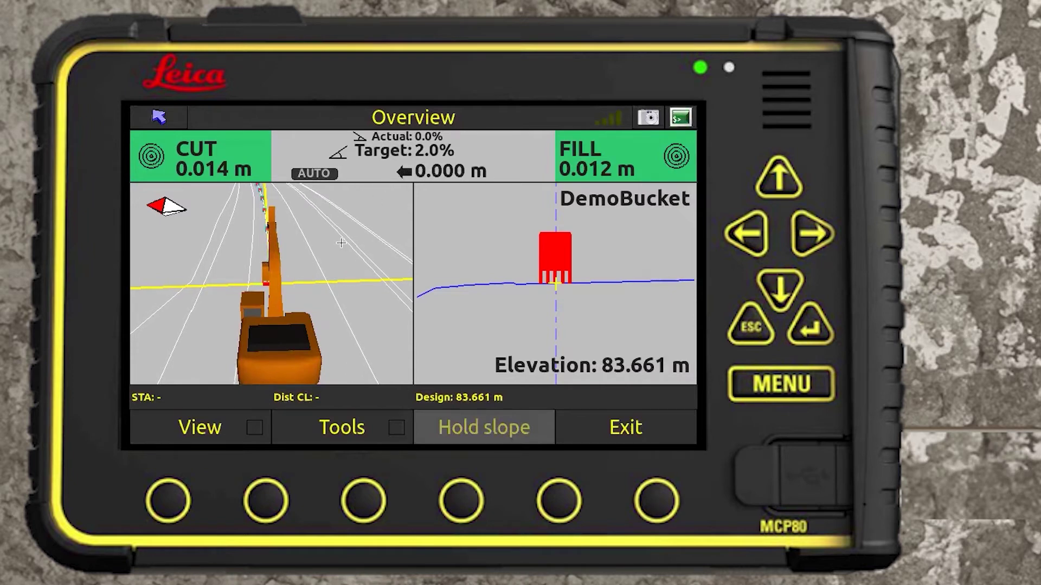
{"action": "left_click", "coordinate": [313, 281]}
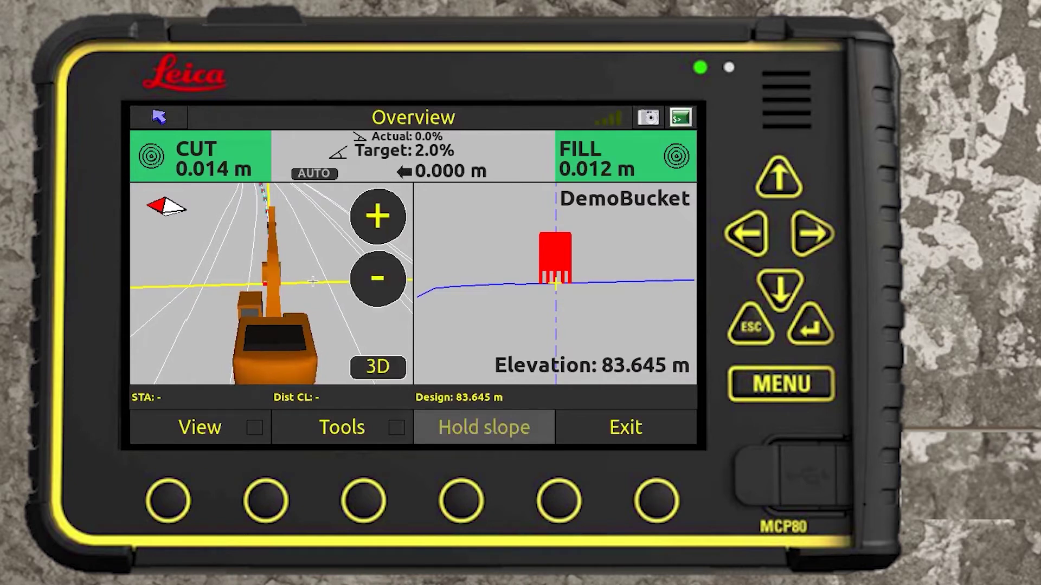
{"action": "left_click", "coordinate": [577, 294]}
{"action": "left_click", "coordinate": [659, 223]}
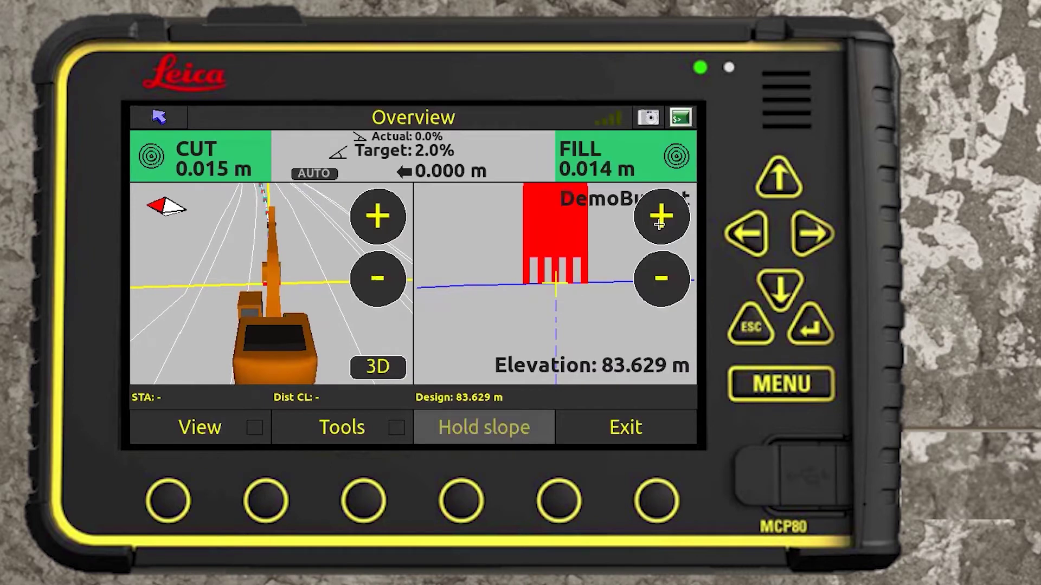
{"action": "left_click", "coordinate": [660, 224]}
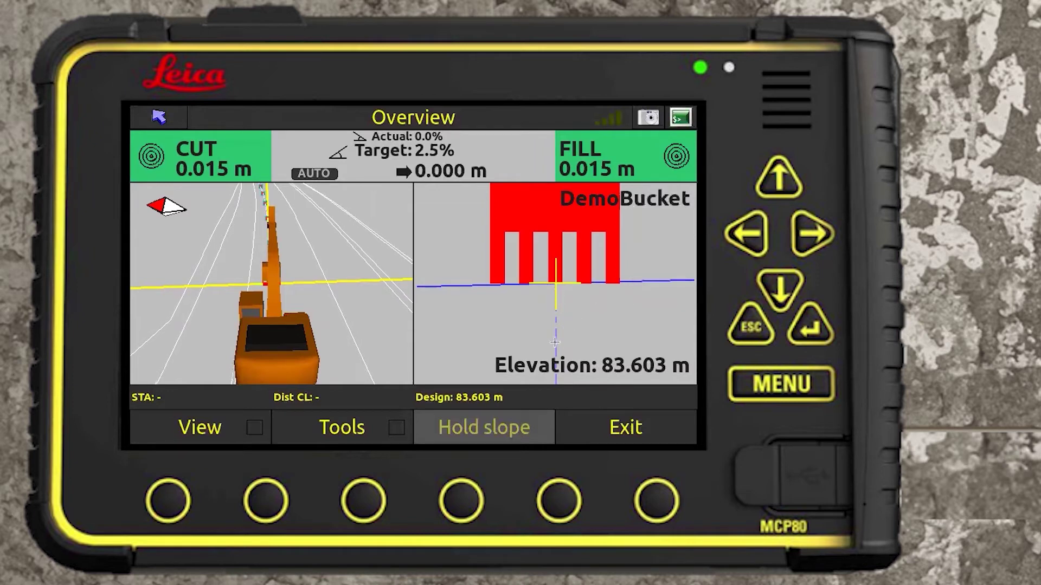
{"action": "mouse_move", "coordinate": [573, 324]}
{"action": "left_click", "coordinate": [651, 288]}
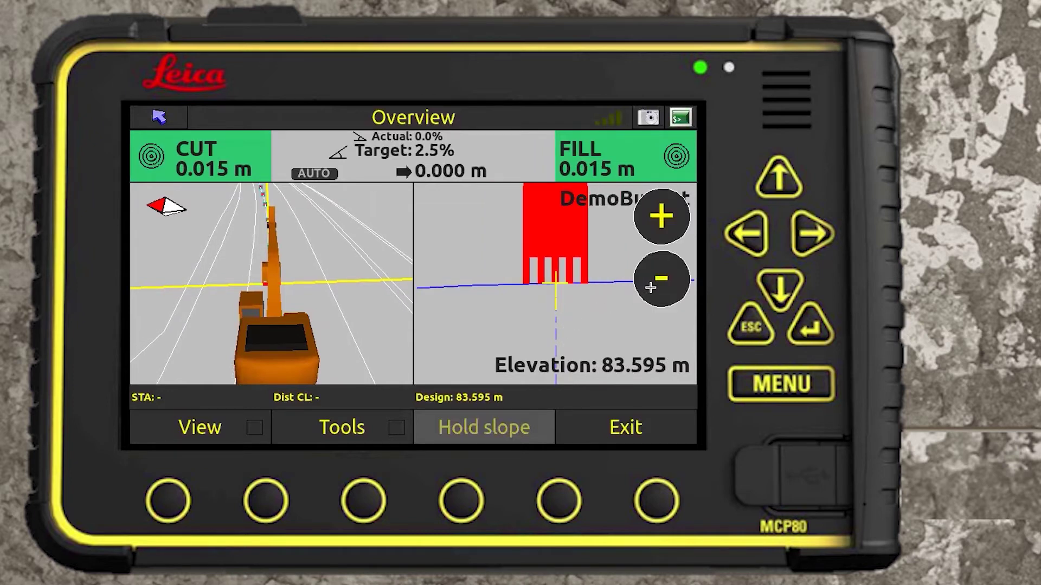
{"action": "left_click", "coordinate": [650, 288]}
{"action": "left_click", "coordinate": [651, 287]}
{"action": "left_click", "coordinate": [658, 237]}
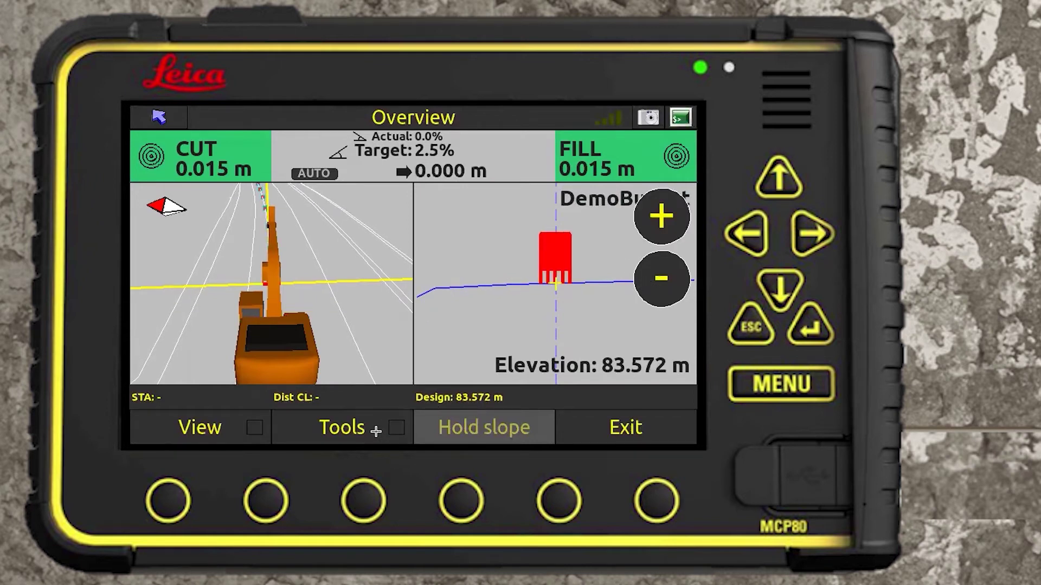
Set the guide line's horizontal offset to 0.500 m.
{"action": "left_click", "coordinate": [375, 431]}
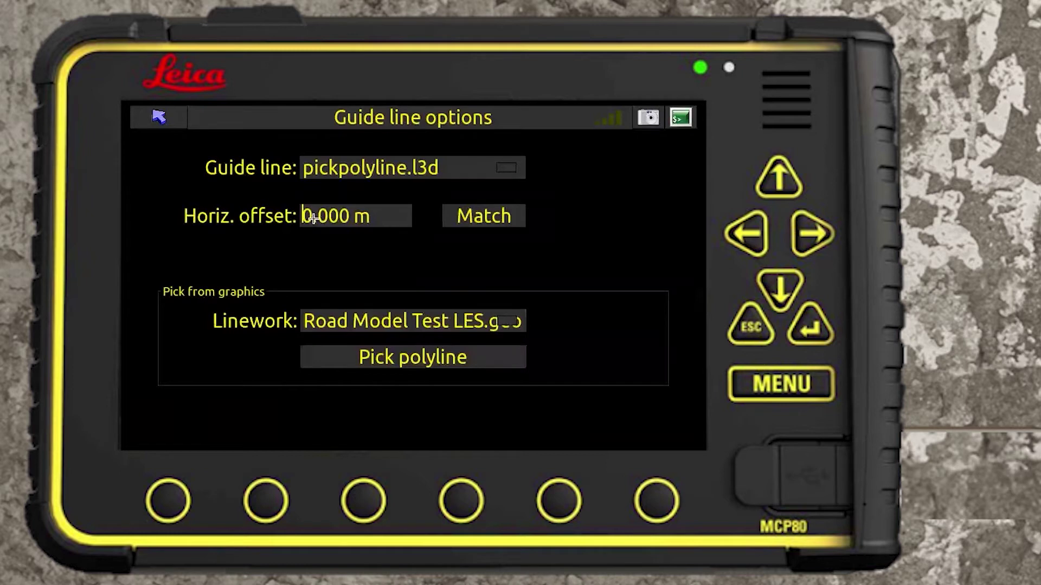
{"action": "left_click", "coordinate": [313, 218]}
{"action": "left_click", "coordinate": [161, 173]}
{"action": "key", "text": "BackSpace"}
{"action": "type", "text": "5"}
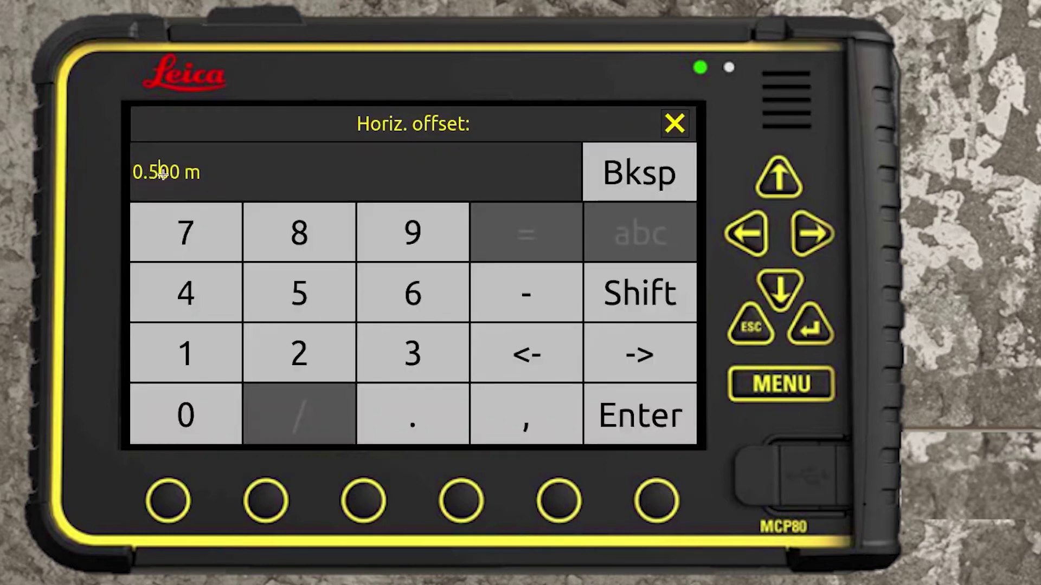
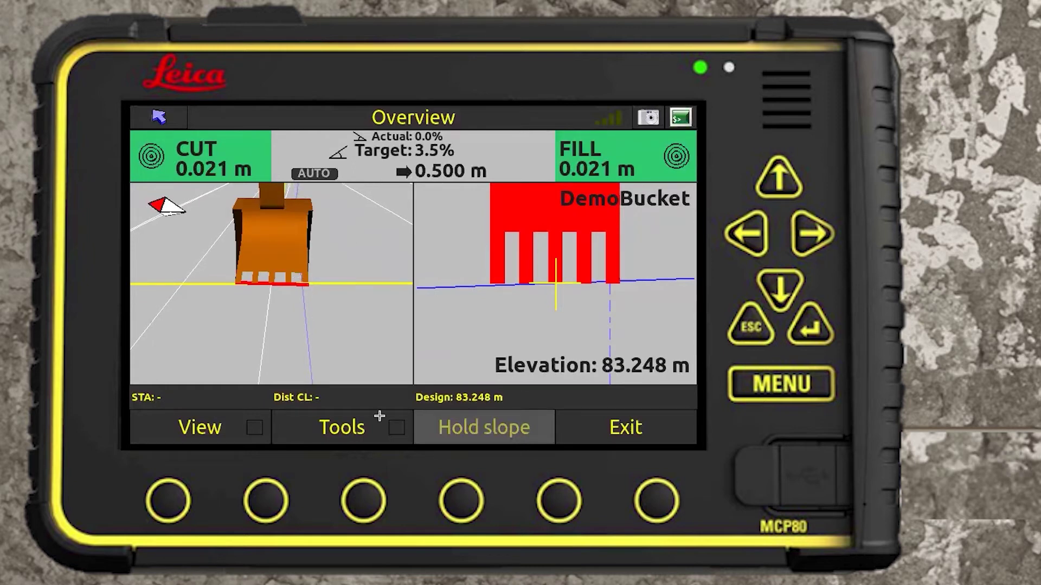
Set the guide line's horizontal offset to 0.000 m in the guide line options and return to the overview.
{"action": "left_click", "coordinate": [360, 431]}
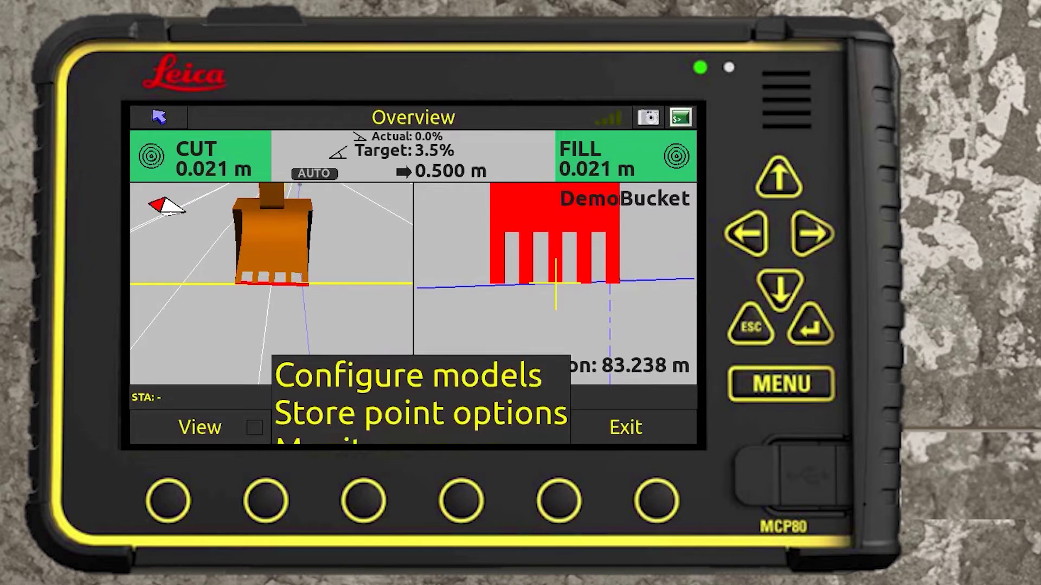
{"action": "key", "text": "Return"}
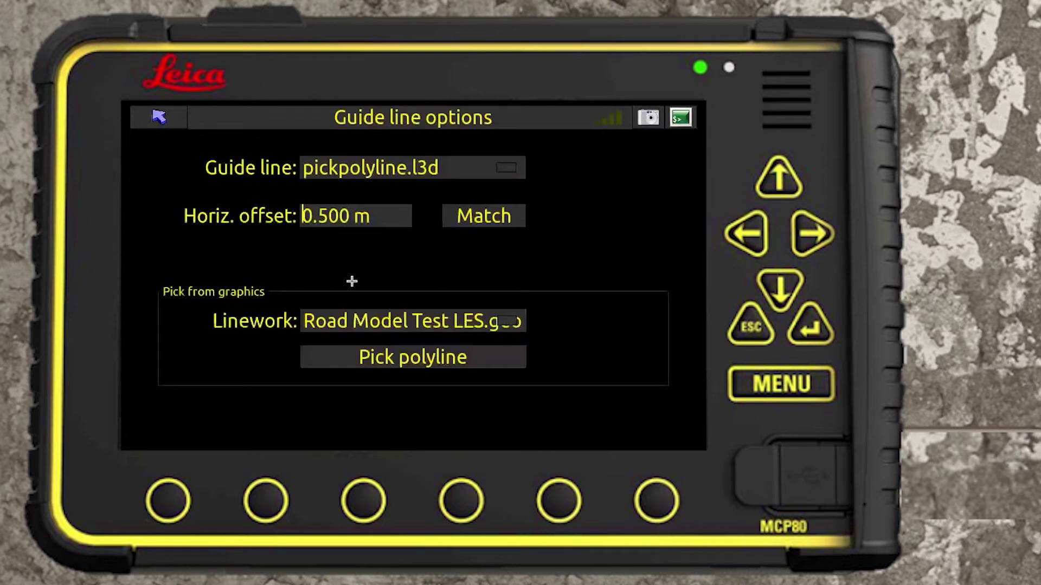
{"action": "left_click", "coordinate": [329, 217]}
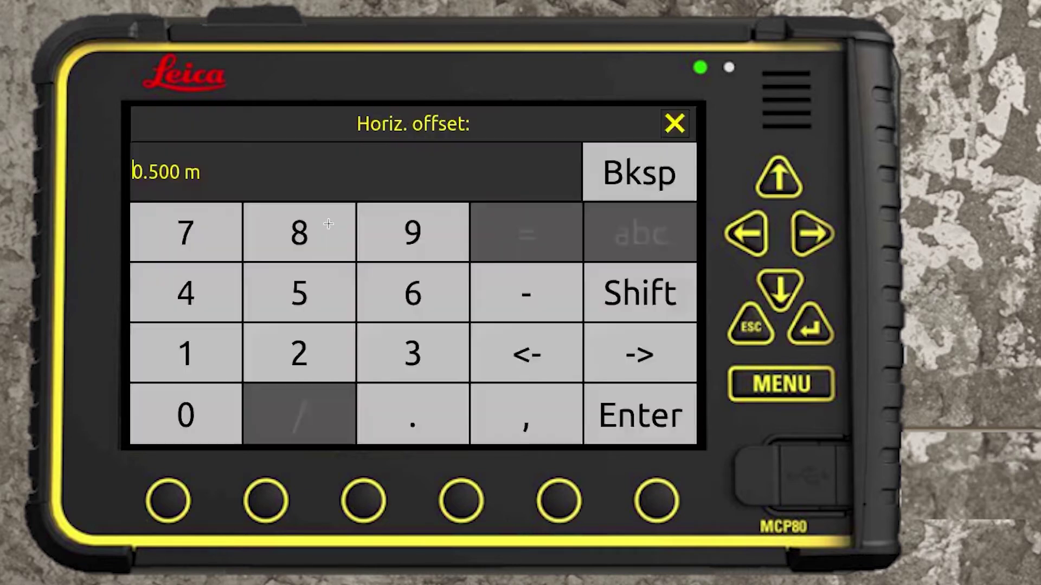
{"action": "left_click", "coordinate": [159, 172]}
{"action": "left_click", "coordinate": [598, 171]}
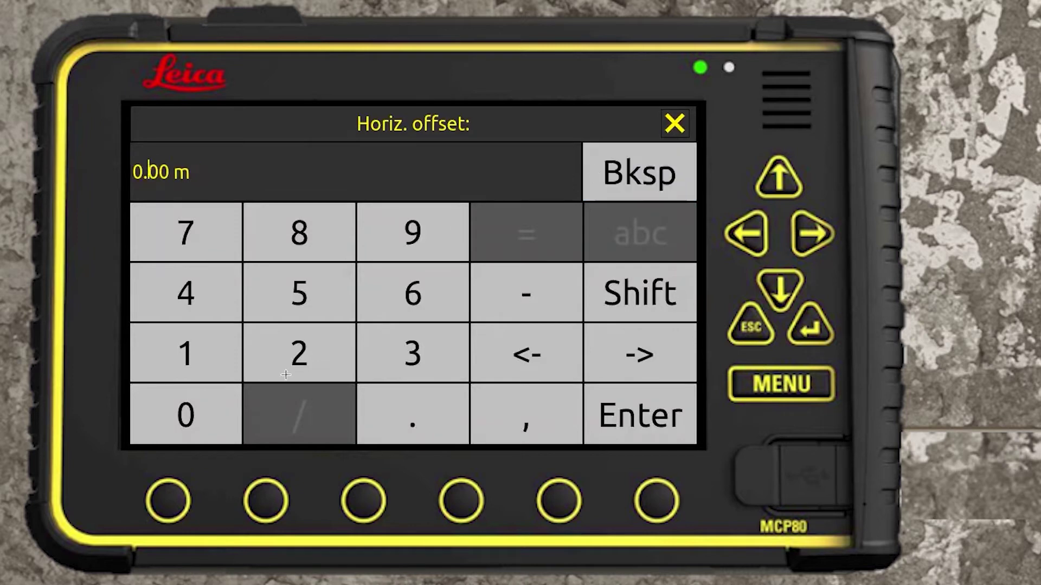
{"action": "left_click", "coordinate": [617, 428]}
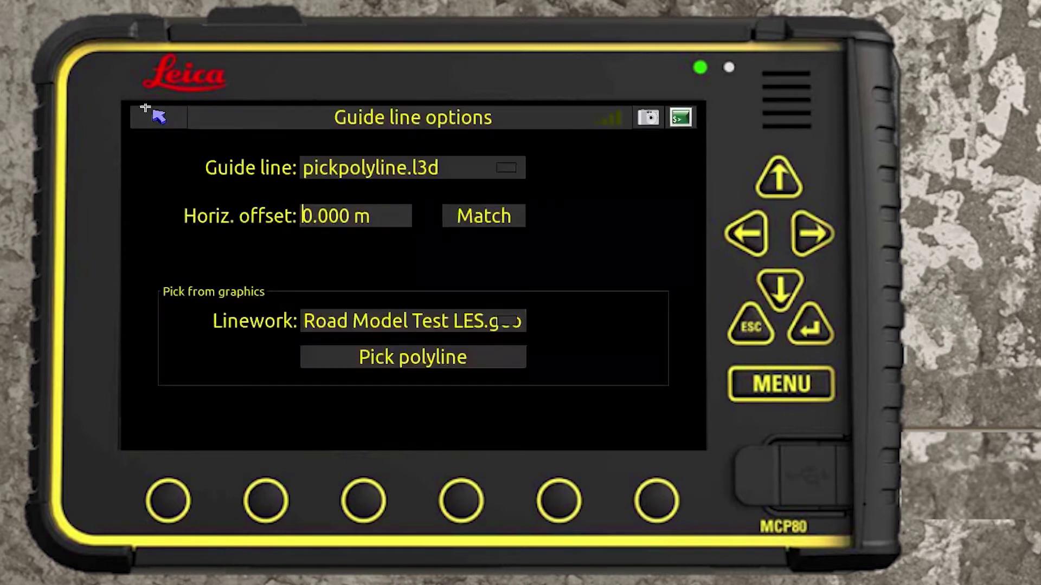
{"action": "key", "text": "Return"}
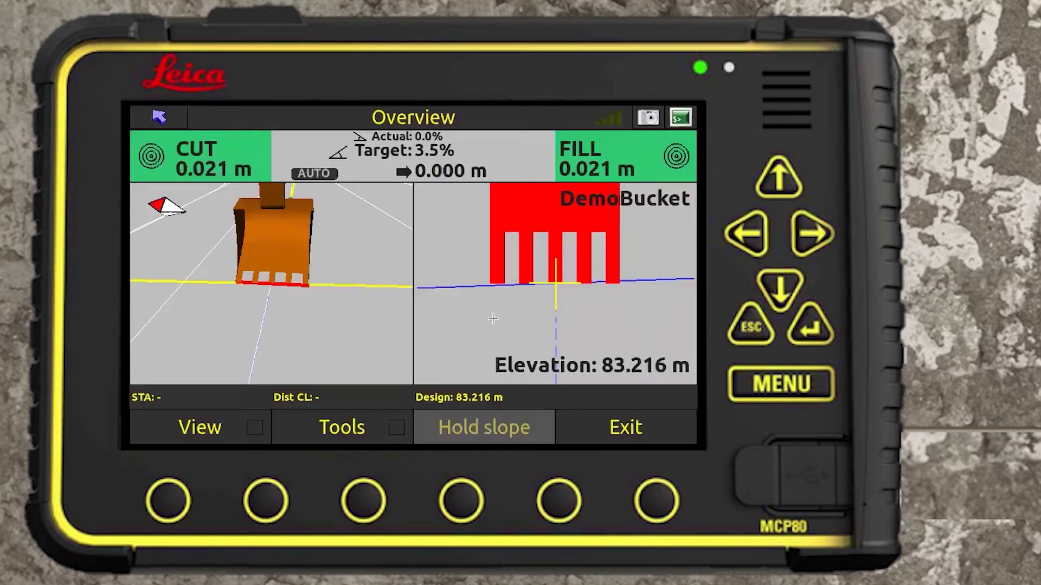
Set the guide line's horizontal offset to -4.000 m and return to the overview.
{"action": "left_click", "coordinate": [660, 283]}
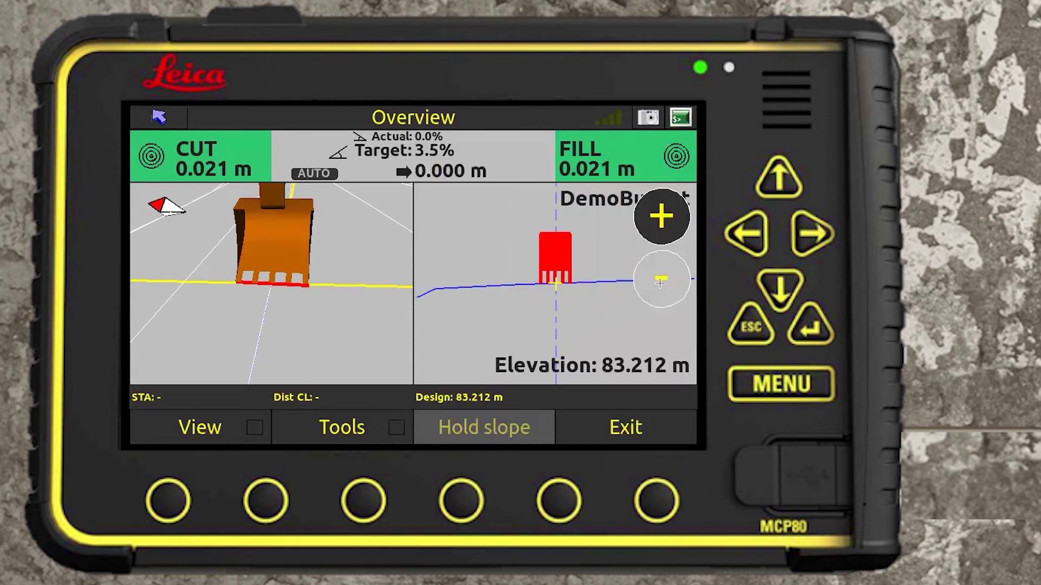
{"action": "left_click", "coordinate": [355, 287]}
{"action": "left_click", "coordinate": [374, 286]}
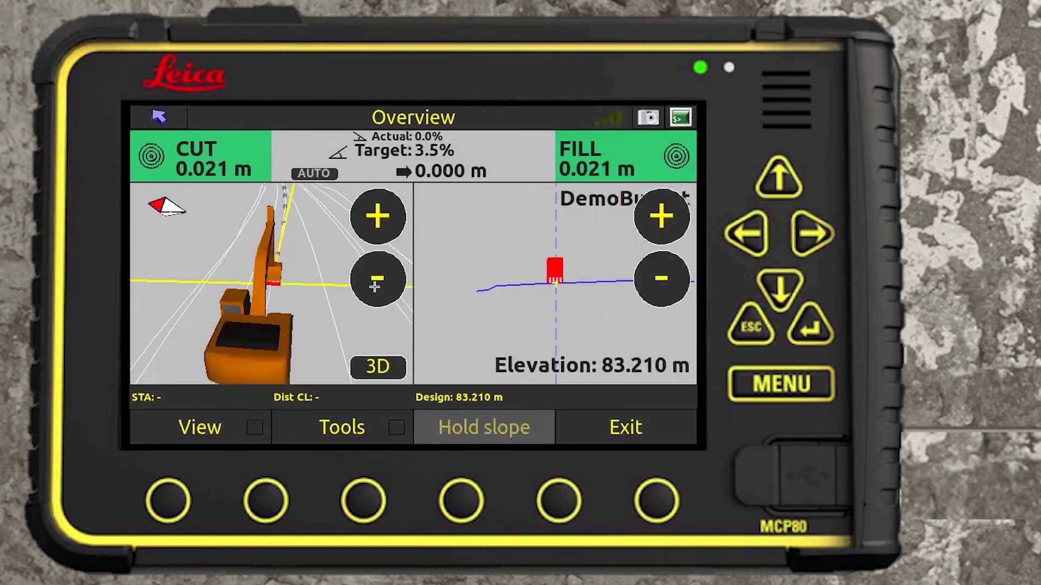
{"action": "left_click", "coordinate": [371, 233]}
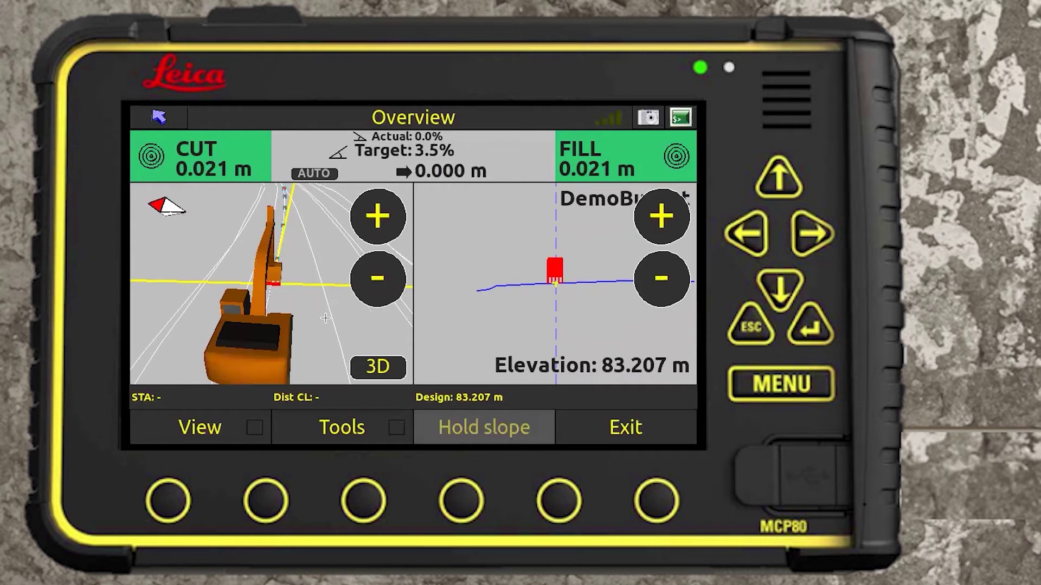
{"action": "left_click_drag", "start_coordinate": [325, 319], "coordinate": [276, 286]}
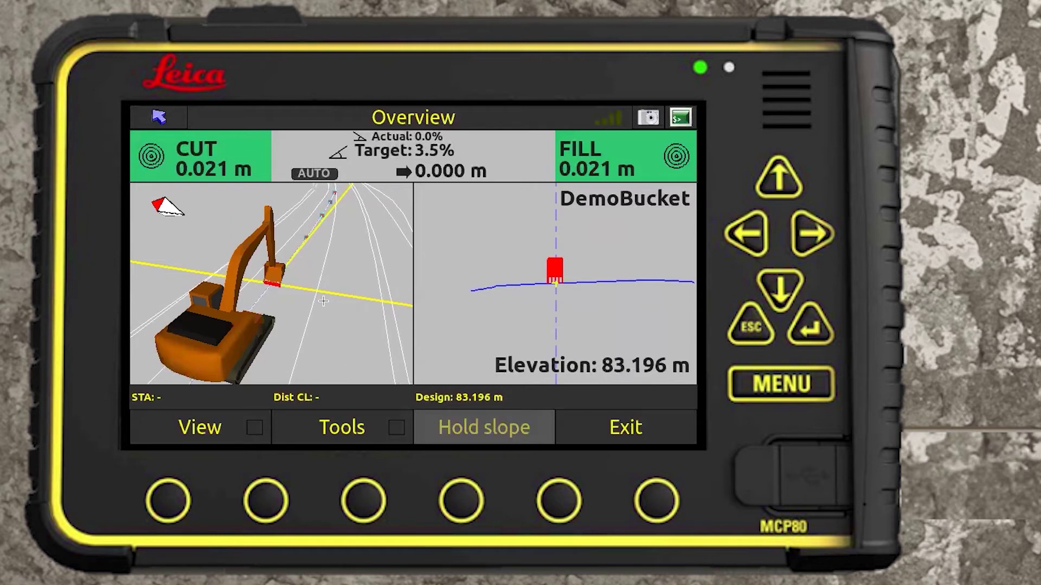
{"action": "left_click", "coordinate": [342, 424]}
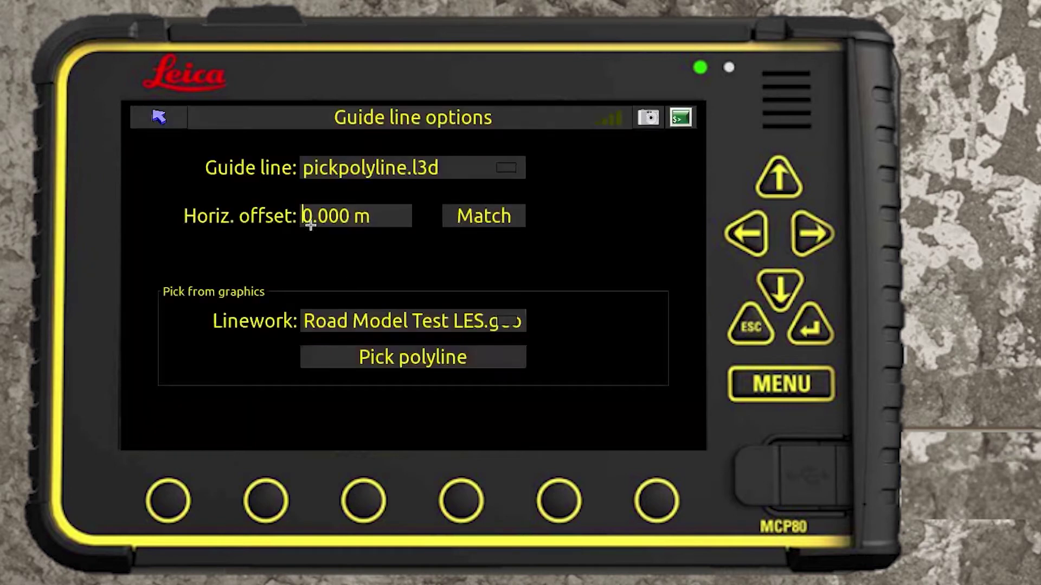
{"action": "left_click", "coordinate": [310, 220]}
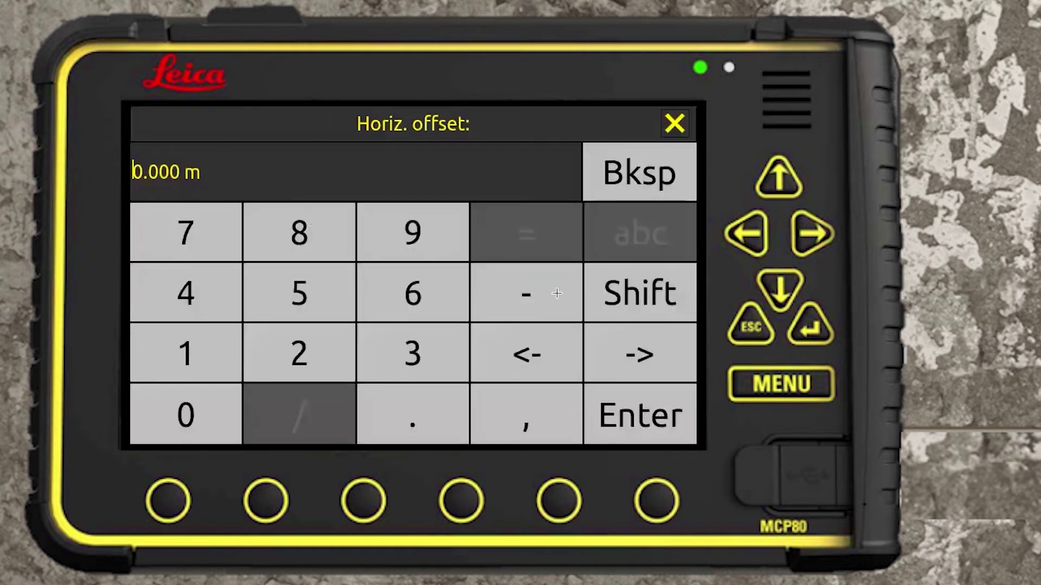
{"action": "left_click", "coordinate": [174, 286]}
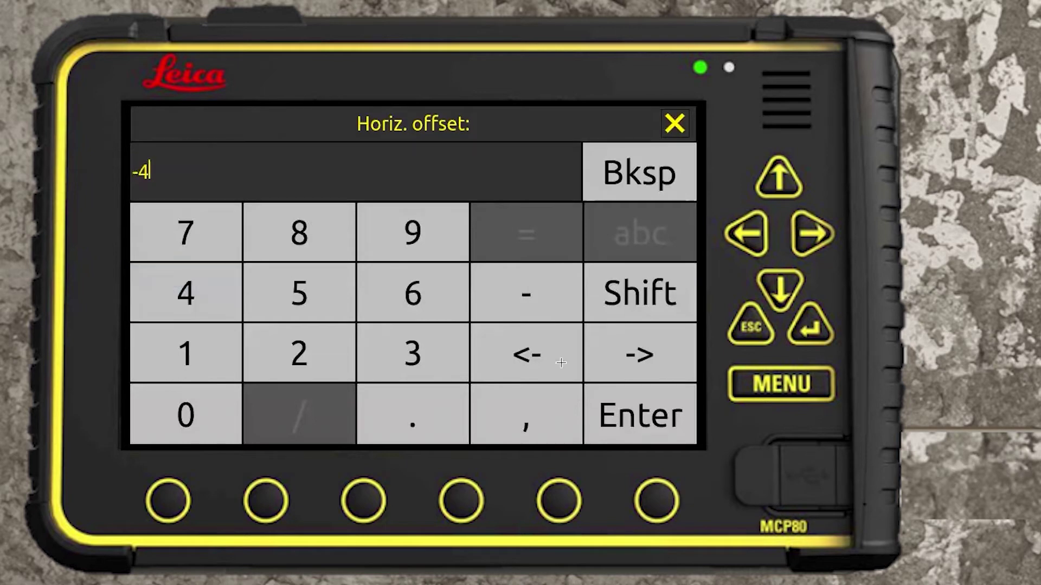
{"action": "left_click", "coordinate": [637, 418]}
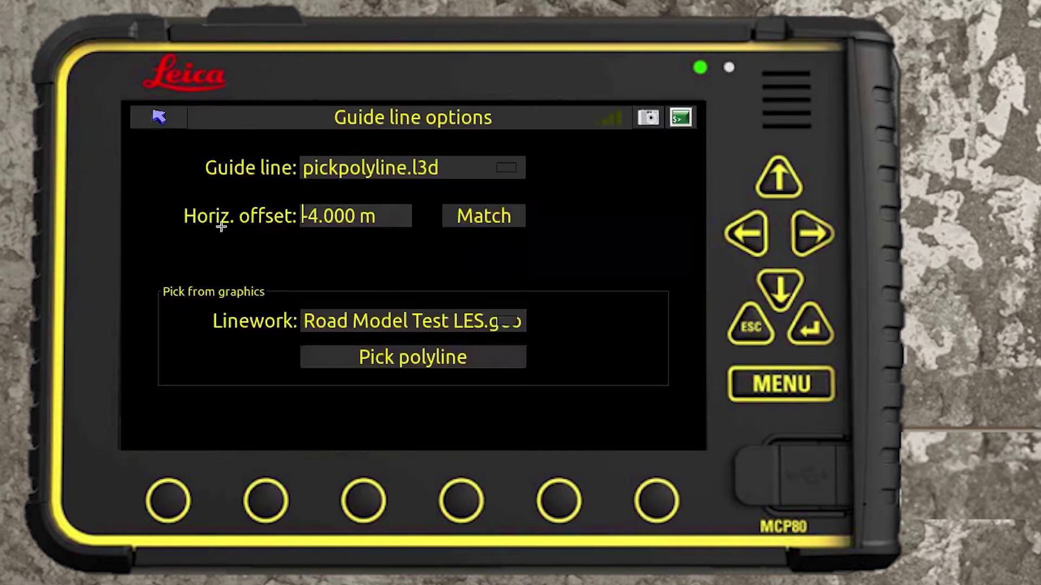
{"action": "left_click", "coordinate": [173, 122]}
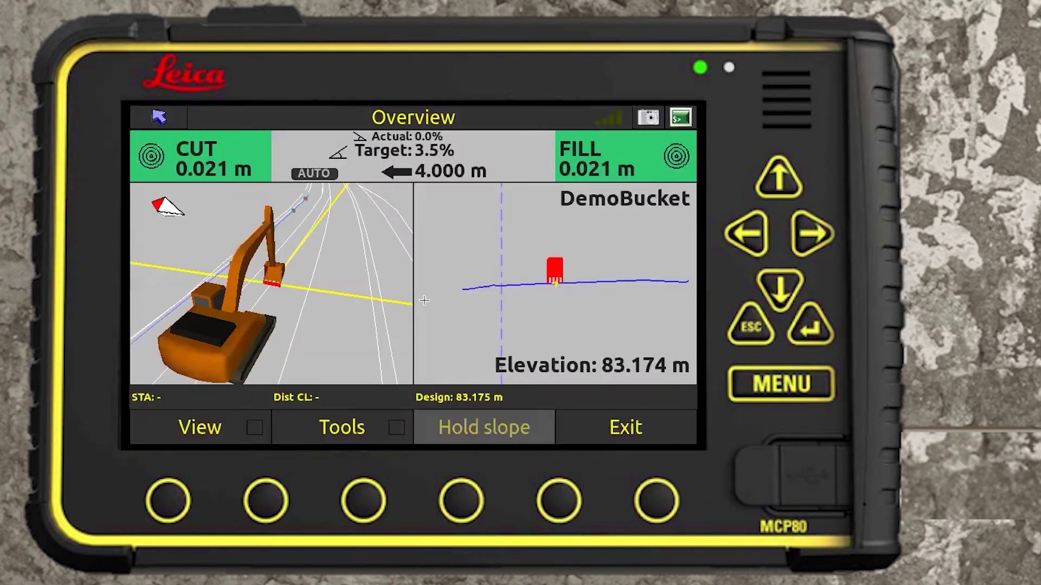
Set the guide line's horizontal offset to 4.000 m and return to the overview.
{"action": "left_click", "coordinate": [402, 302]}
{"action": "left_click", "coordinate": [378, 282]}
{"action": "left_click", "coordinate": [379, 296]}
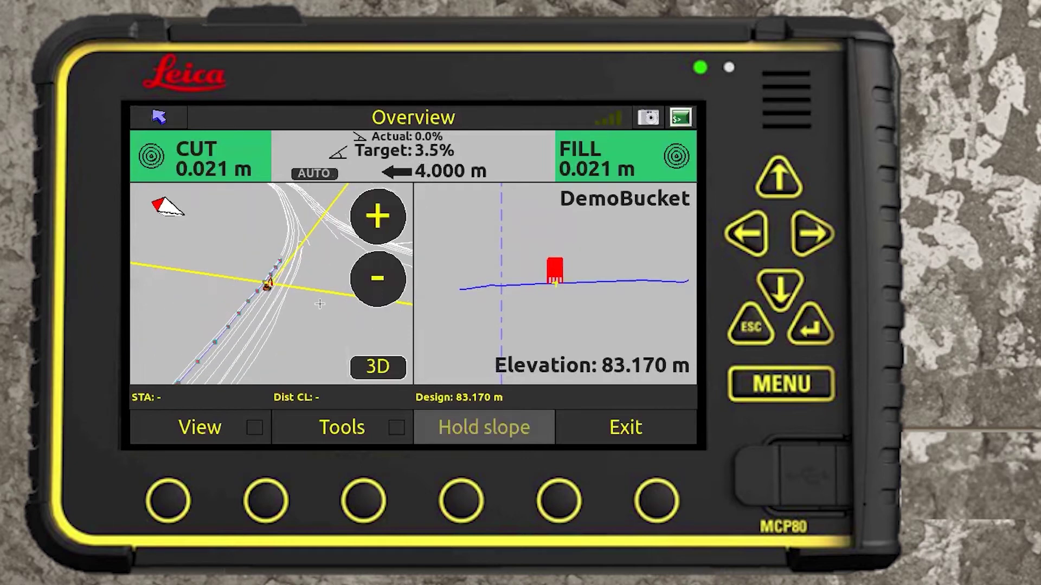
{"action": "left_click", "coordinate": [371, 220]}
{"action": "left_click", "coordinate": [371, 220]}
{"action": "left_click", "coordinate": [371, 280]}
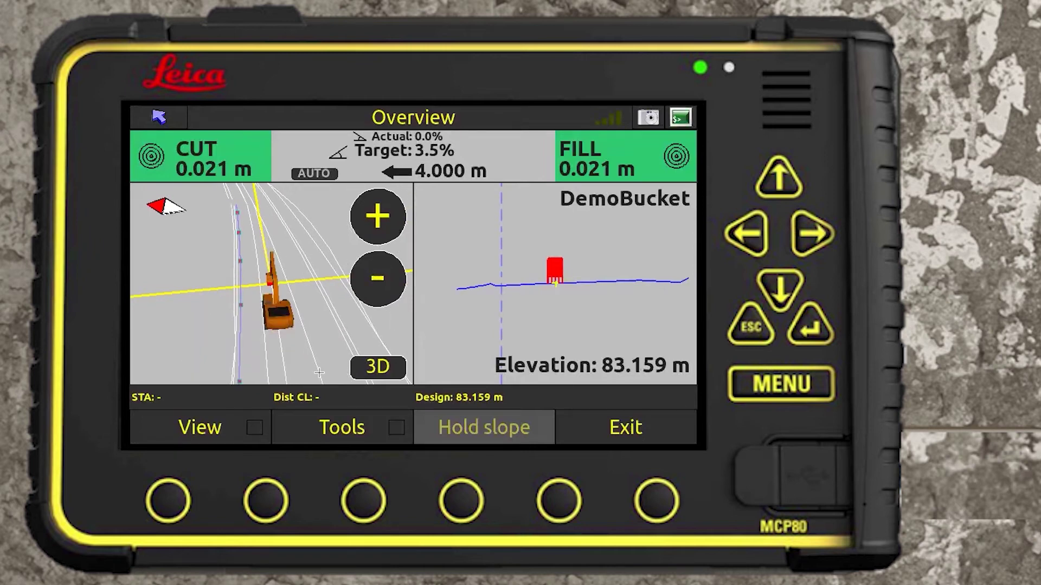
{"action": "left_click", "coordinate": [319, 425]}
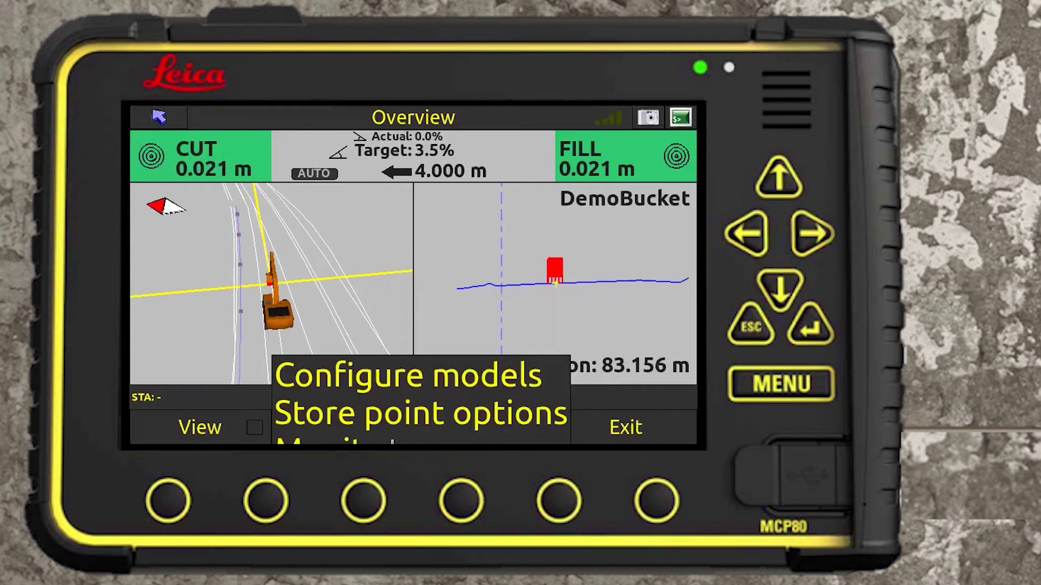
{"action": "left_click", "coordinate": [327, 316]}
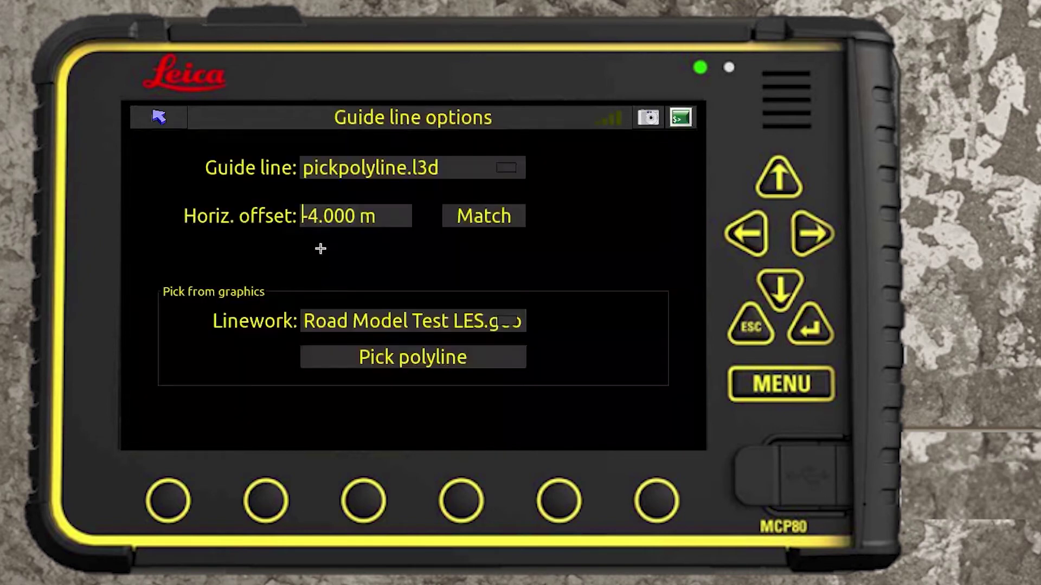
{"action": "left_click", "coordinate": [312, 222]}
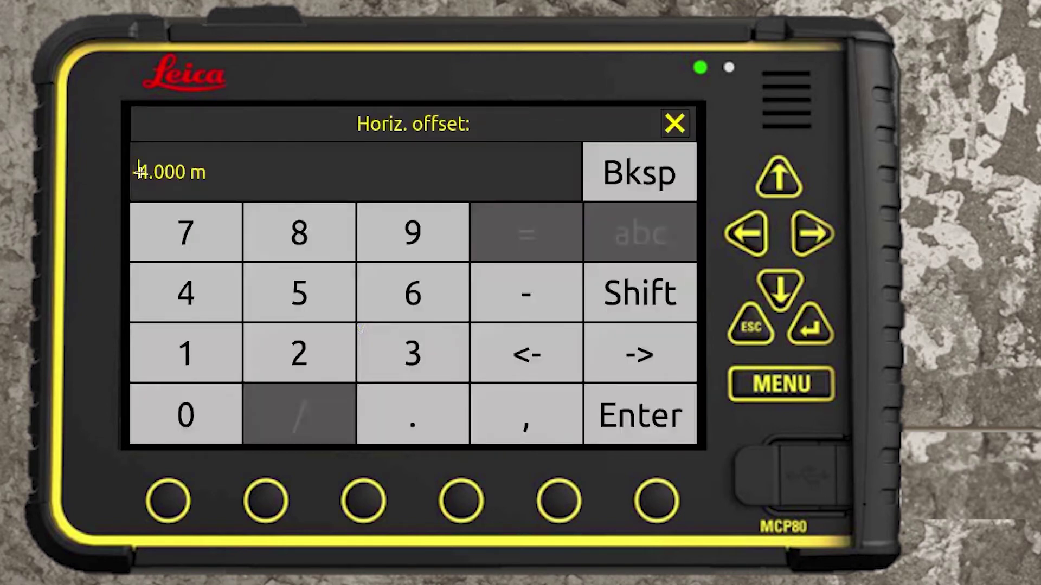
{"action": "left_click", "coordinate": [638, 191]}
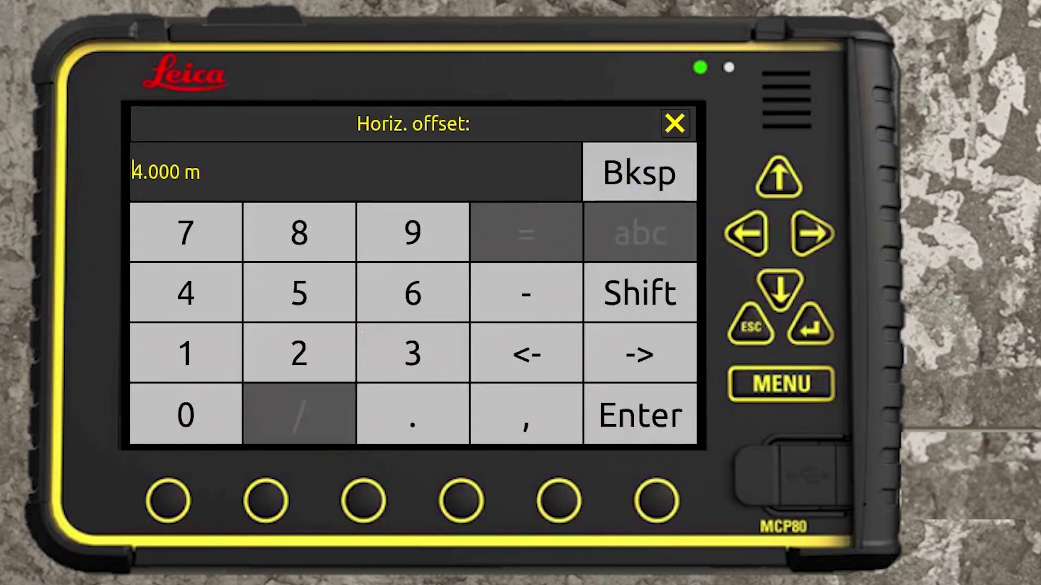
{"action": "left_click", "coordinate": [606, 437]}
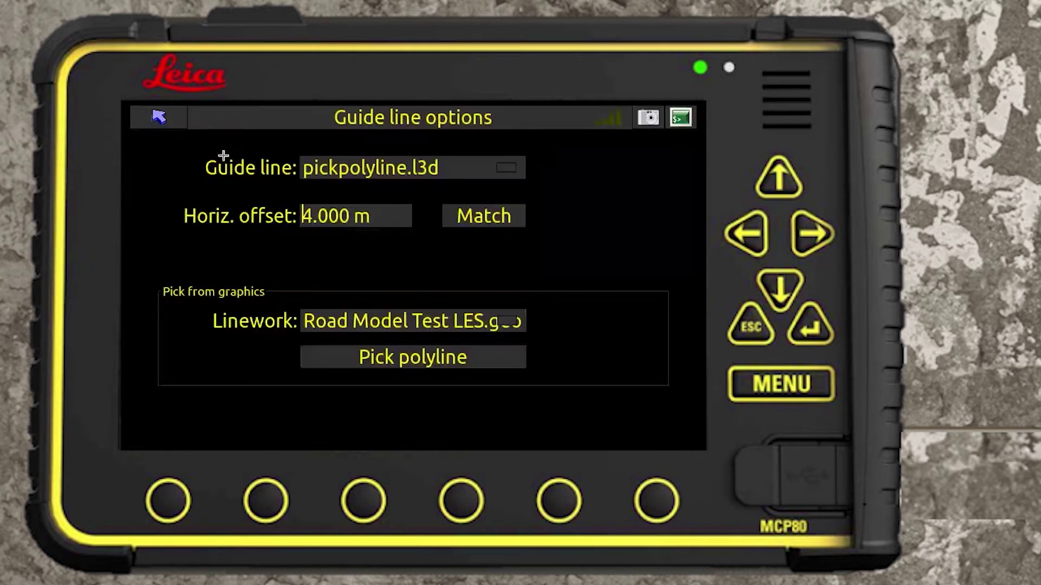
{"action": "left_click", "coordinate": [167, 120]}
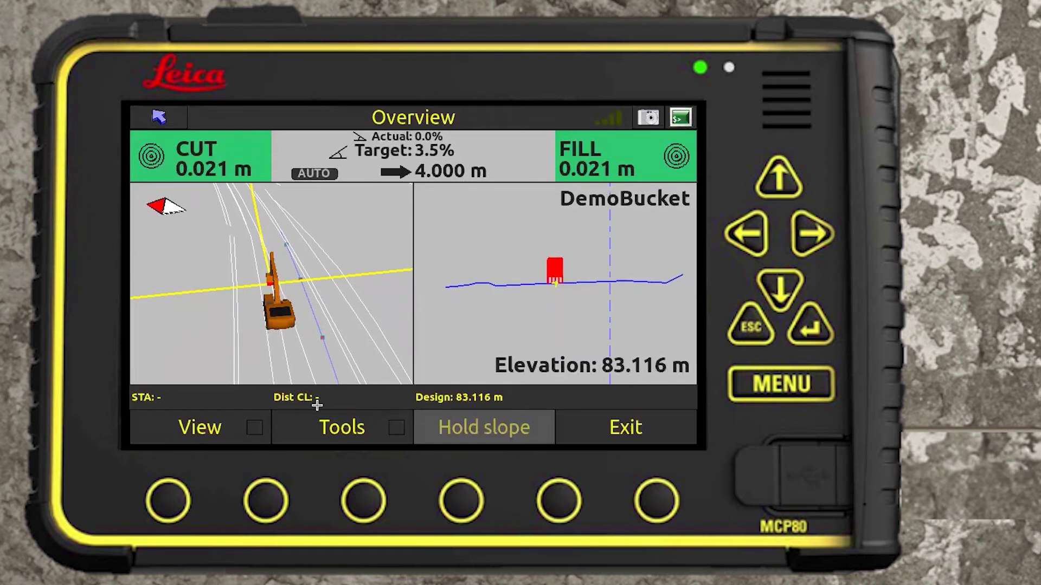
Set both the picking linework and the guide line to None in the guide line options and return to the overview.
{"action": "left_click", "coordinate": [309, 428]}
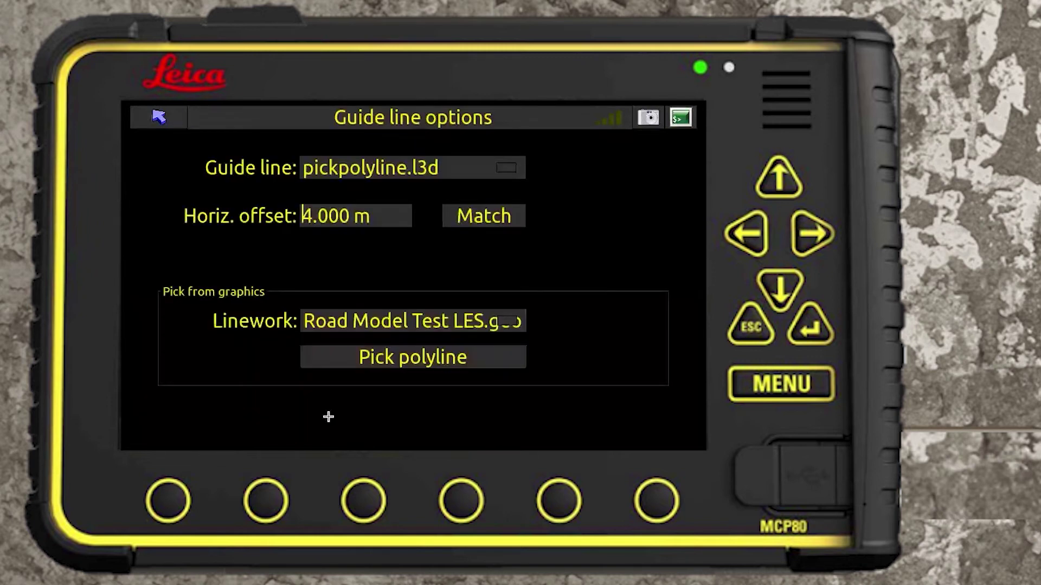
{"action": "left_click", "coordinate": [358, 332]}
{"action": "left_click", "coordinate": [358, 331]}
{"action": "left_click", "coordinate": [358, 331]}
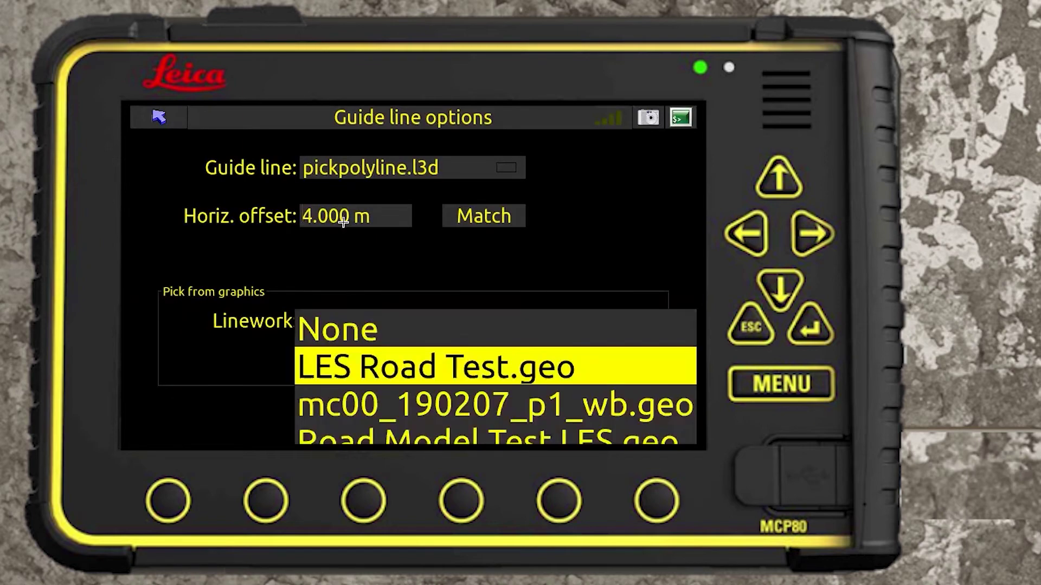
{"action": "left_click", "coordinate": [337, 332]}
{"action": "left_click", "coordinate": [374, 175]}
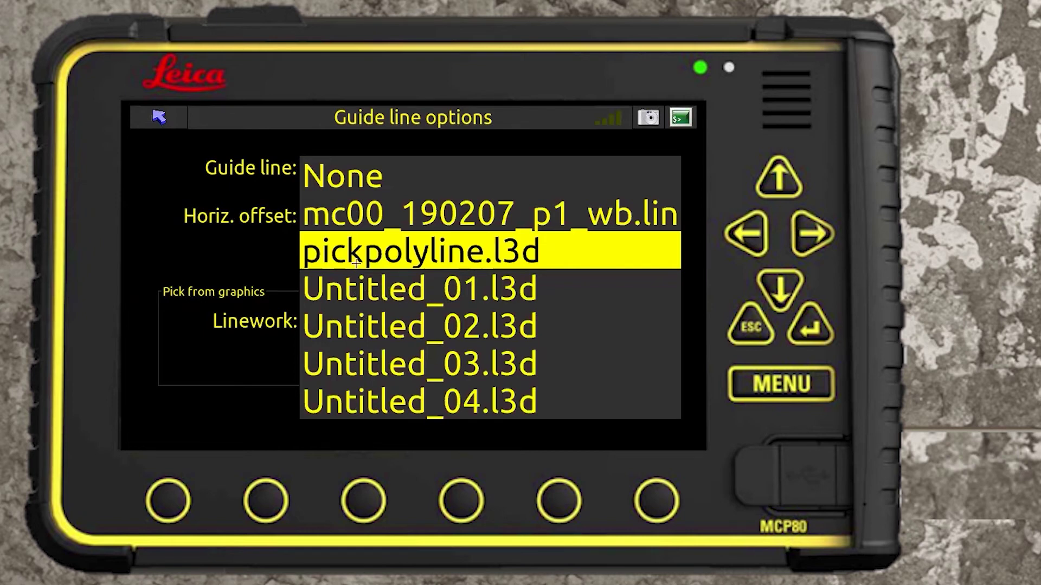
{"action": "left_click", "coordinate": [351, 177]}
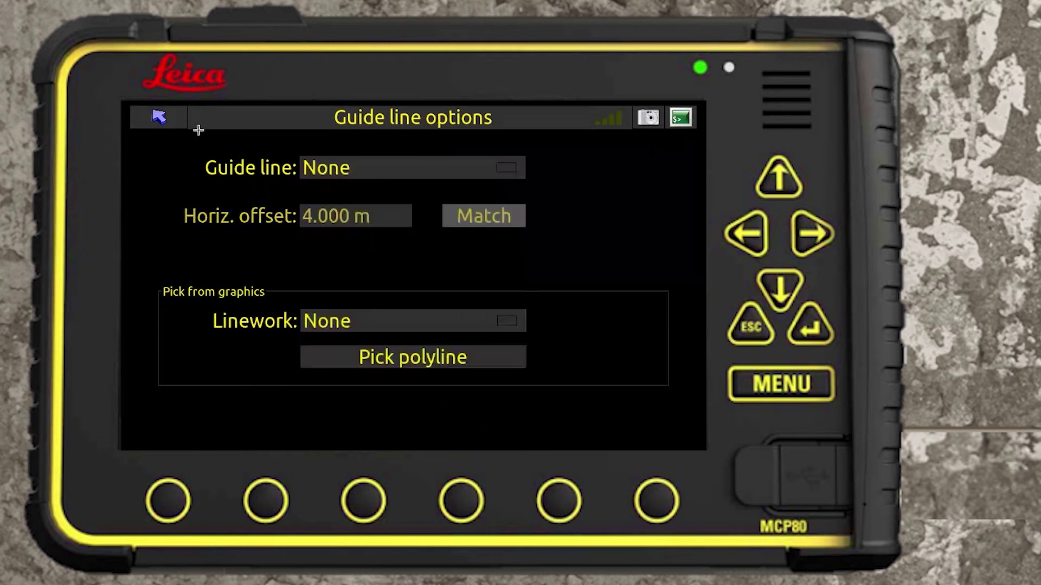
{"action": "left_click", "coordinate": [159, 116]}
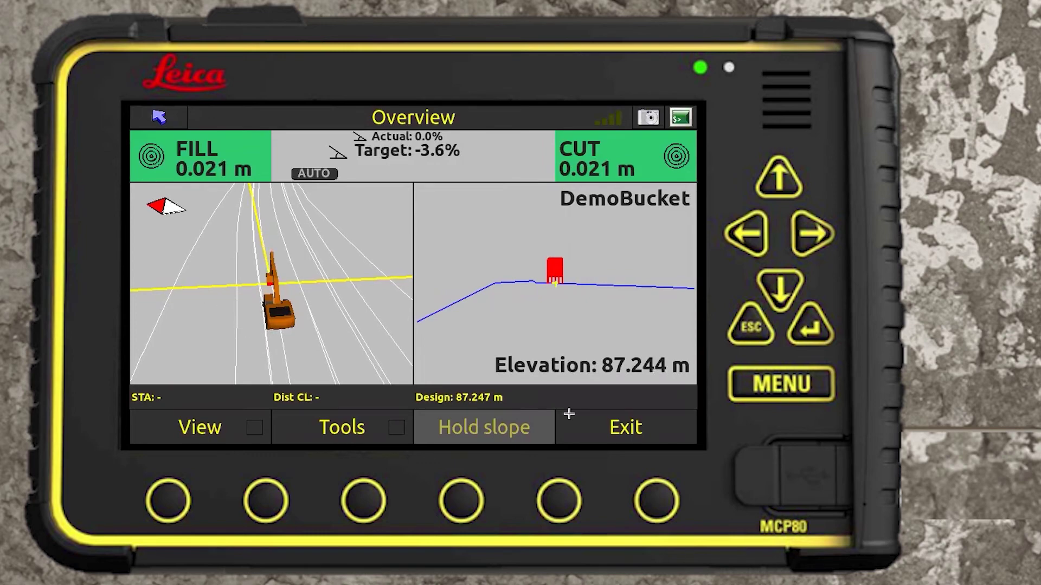
Leave the dig overview and remove Road Model Test LES.trm from the reference models in the surface settings.
{"action": "left_click", "coordinate": [595, 427]}
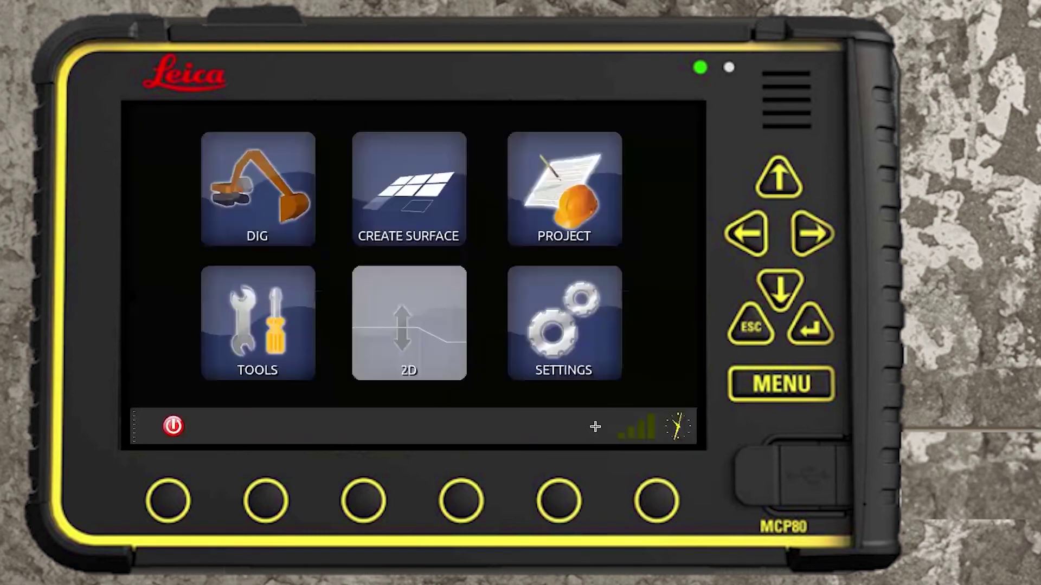
{"action": "left_click", "coordinate": [584, 370]}
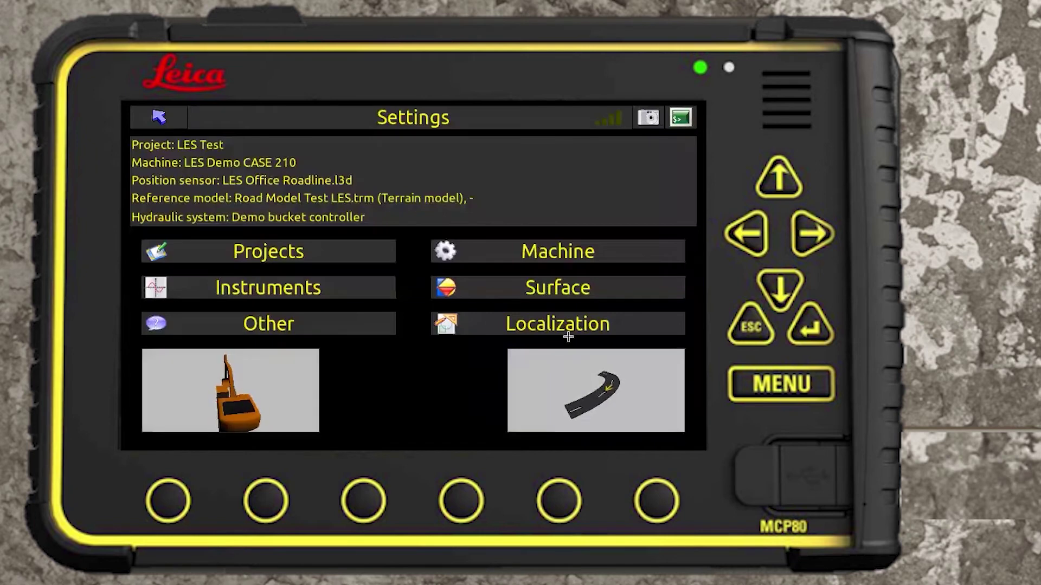
{"action": "left_click", "coordinate": [565, 287]}
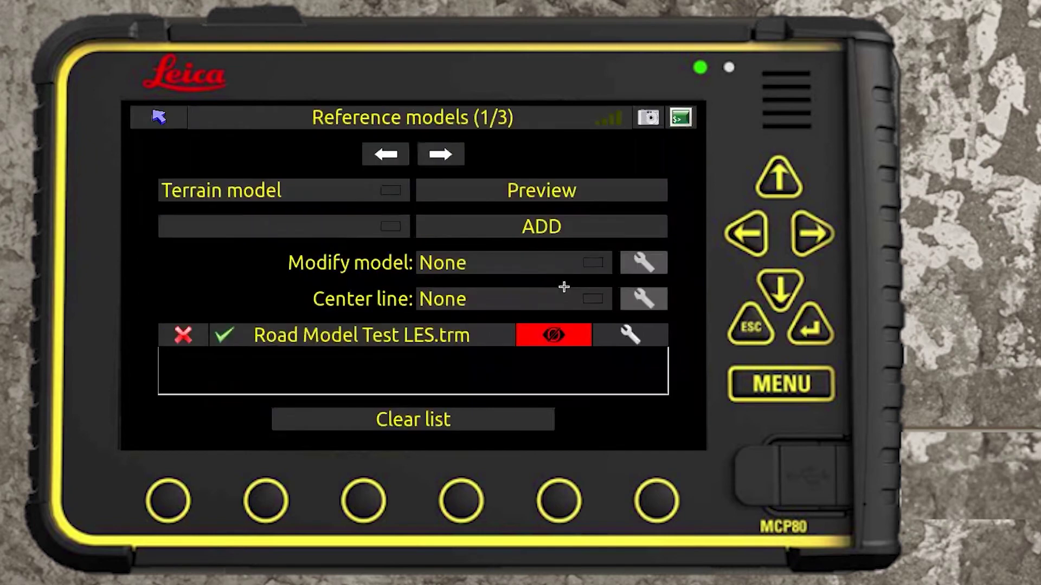
{"action": "left_click", "coordinate": [187, 336]}
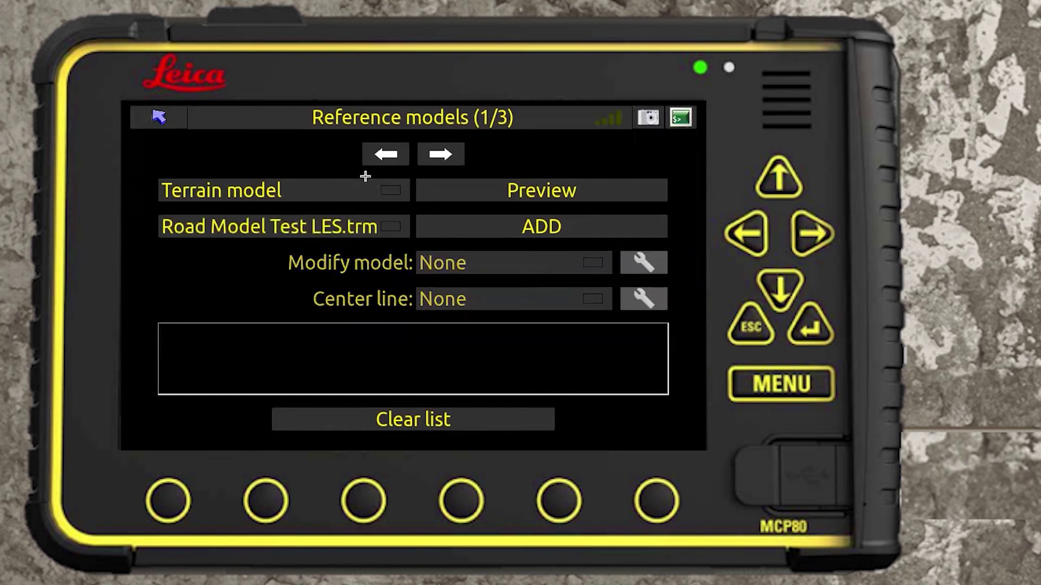
Add the road line model Untitled_01.l3d to the list of reference models.
{"action": "left_click", "coordinate": [392, 193]}
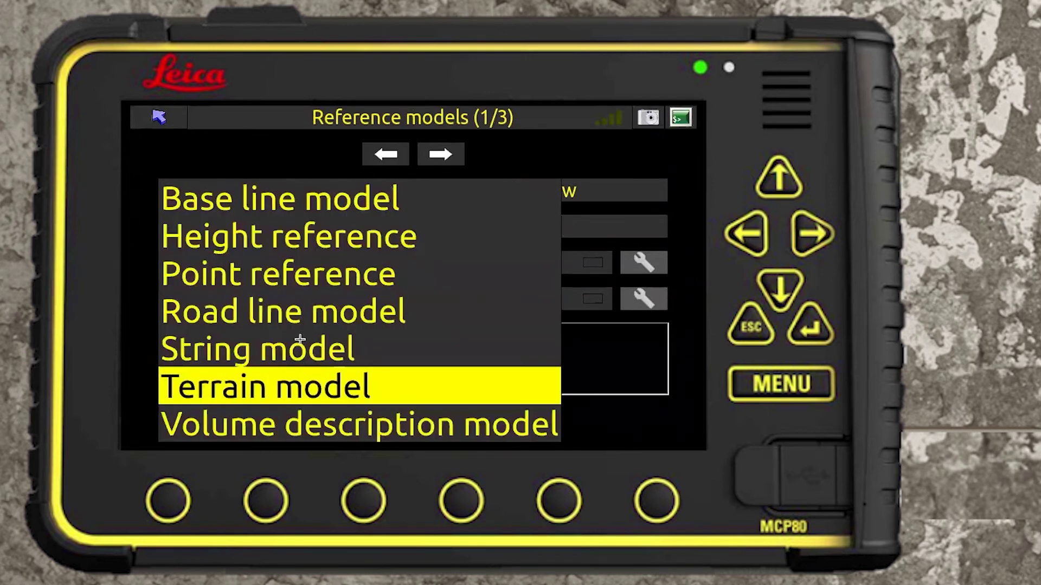
{"action": "left_click", "coordinate": [302, 318]}
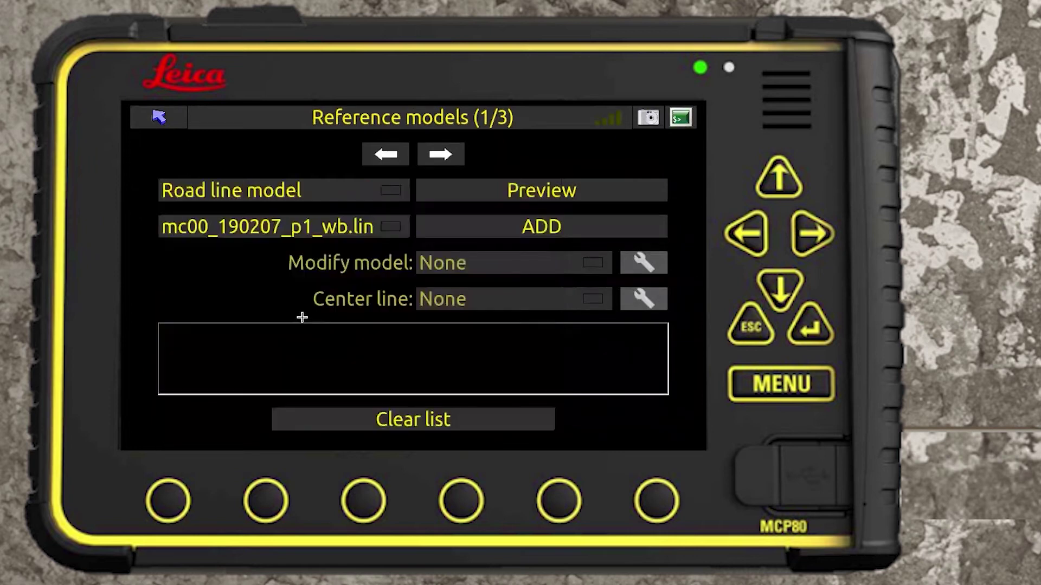
{"action": "left_click", "coordinate": [332, 230]}
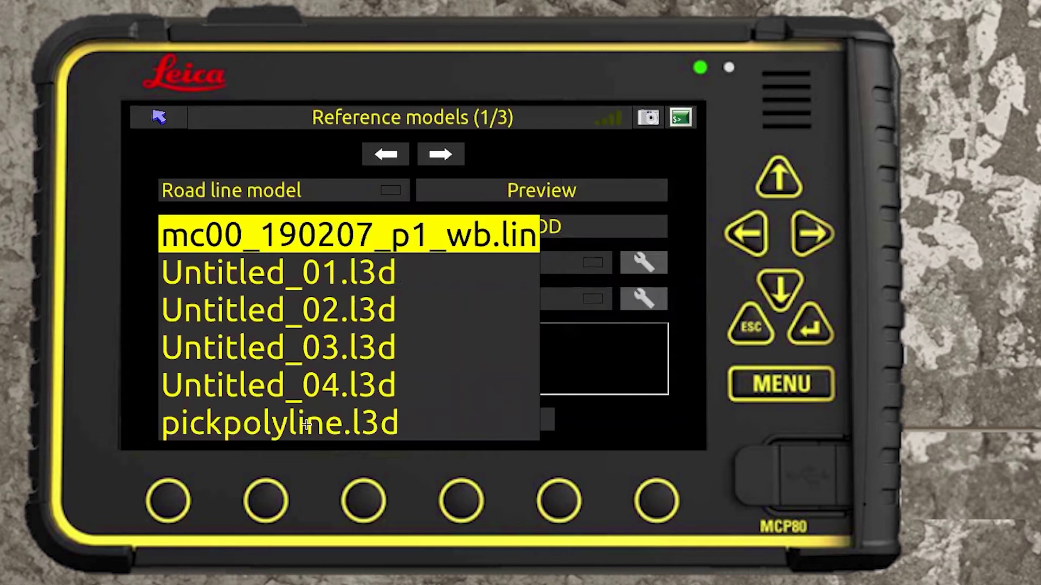
{"action": "left_click", "coordinate": [231, 280]}
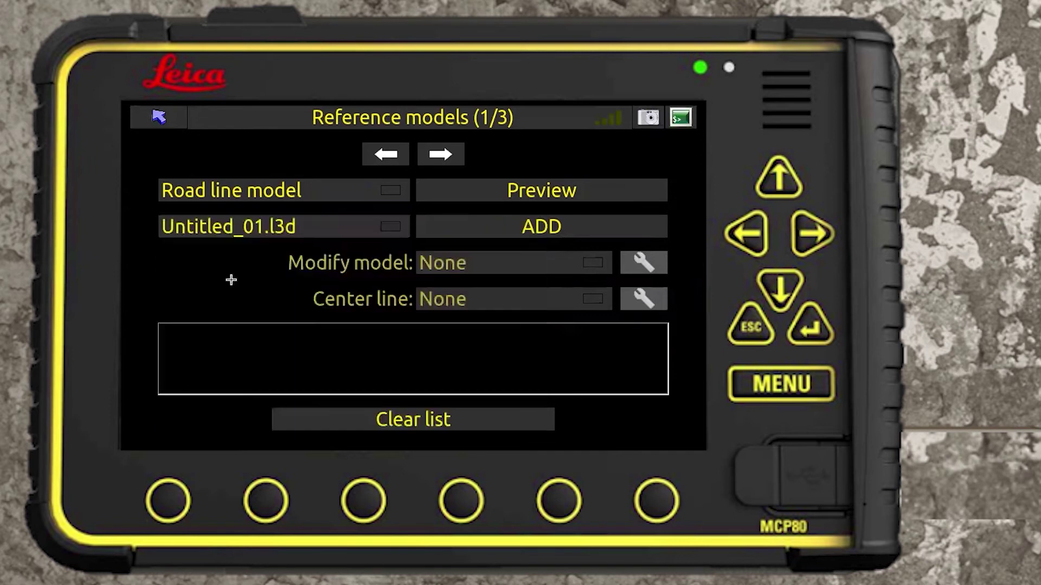
{"action": "left_click", "coordinate": [484, 232]}
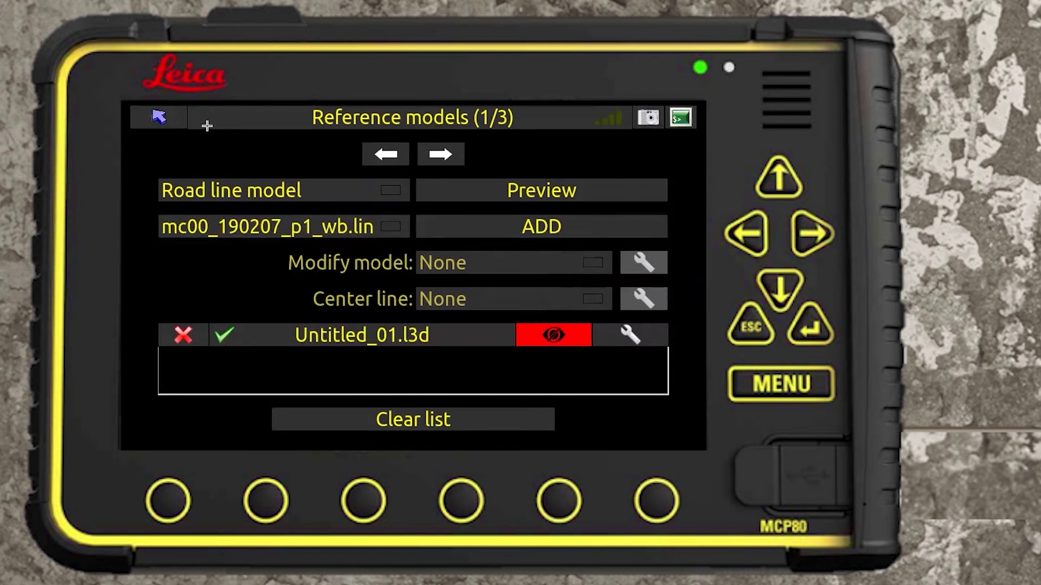
Check the help models page, leave the surface settings and open the dig overview.
{"action": "left_click", "coordinate": [427, 158]}
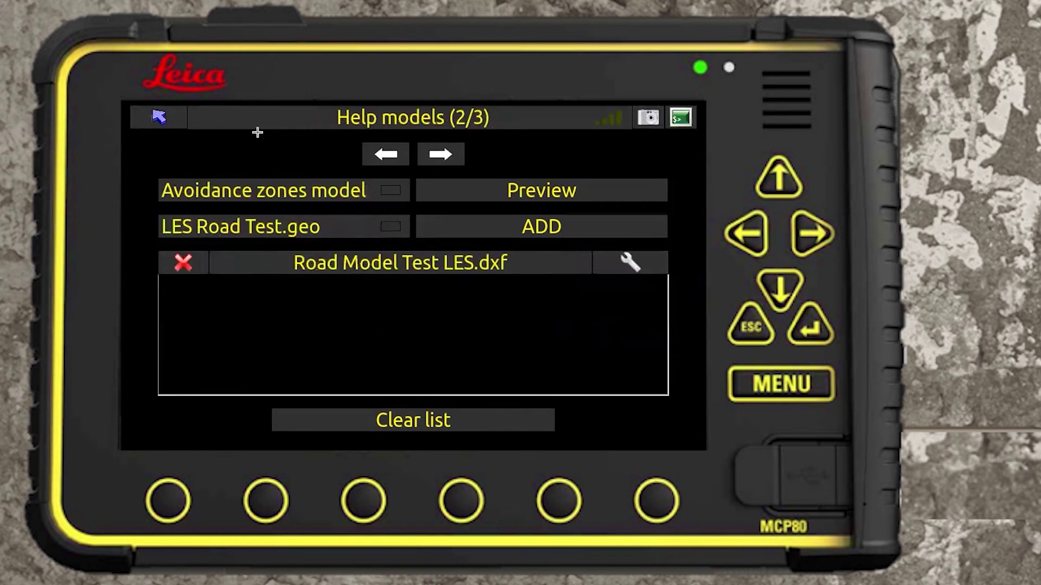
{"action": "left_click", "coordinate": [172, 126]}
{"action": "left_click", "coordinate": [172, 125]}
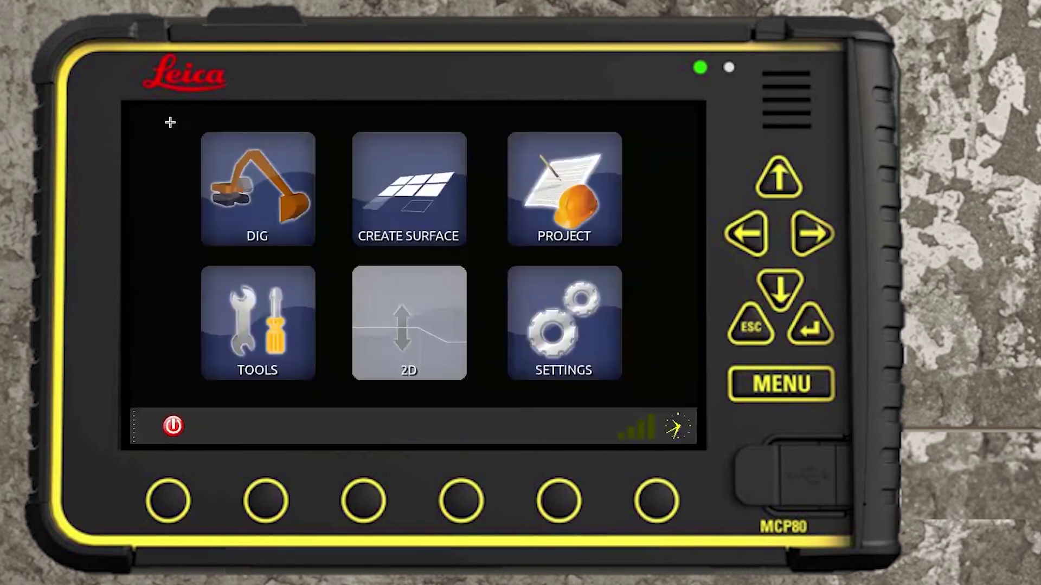
{"action": "left_click", "coordinate": [266, 180]}
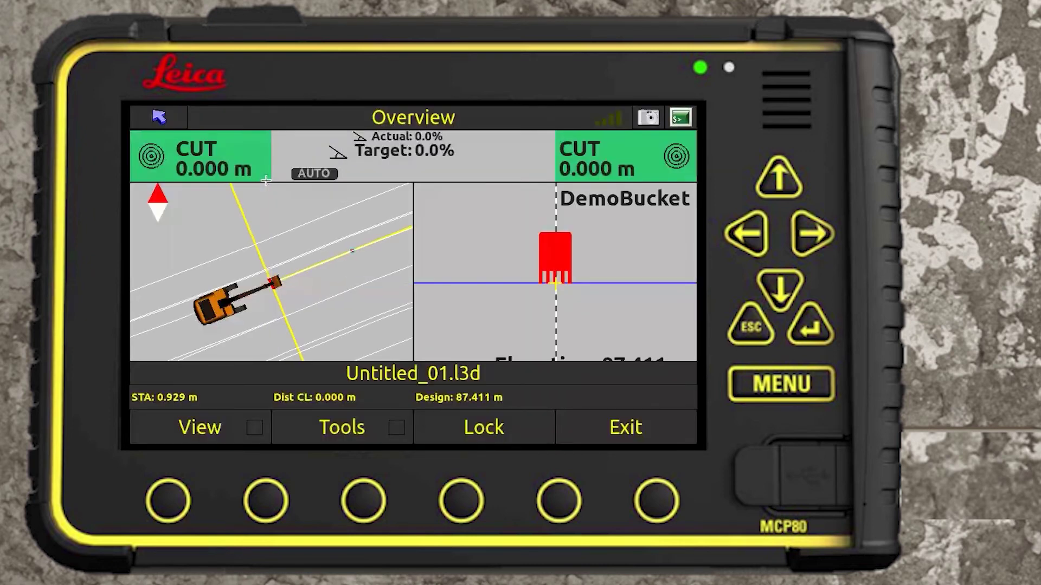
Switch the overview's machine view to 3D, seen from behind the excavator, and check the zoom of the bucket view.
{"action": "left_click", "coordinate": [305, 234]}
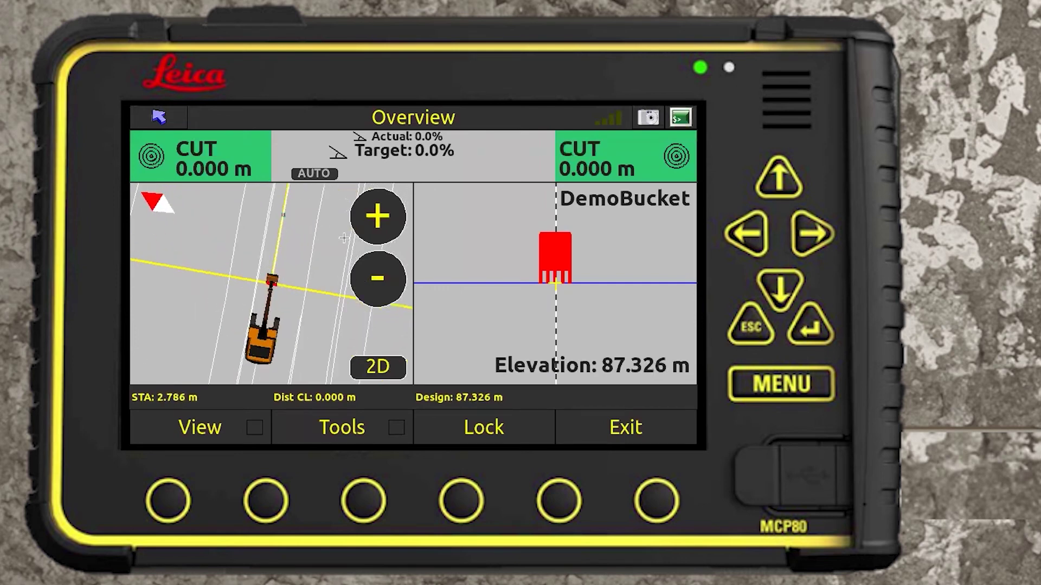
{"action": "left_click", "coordinate": [374, 373]}
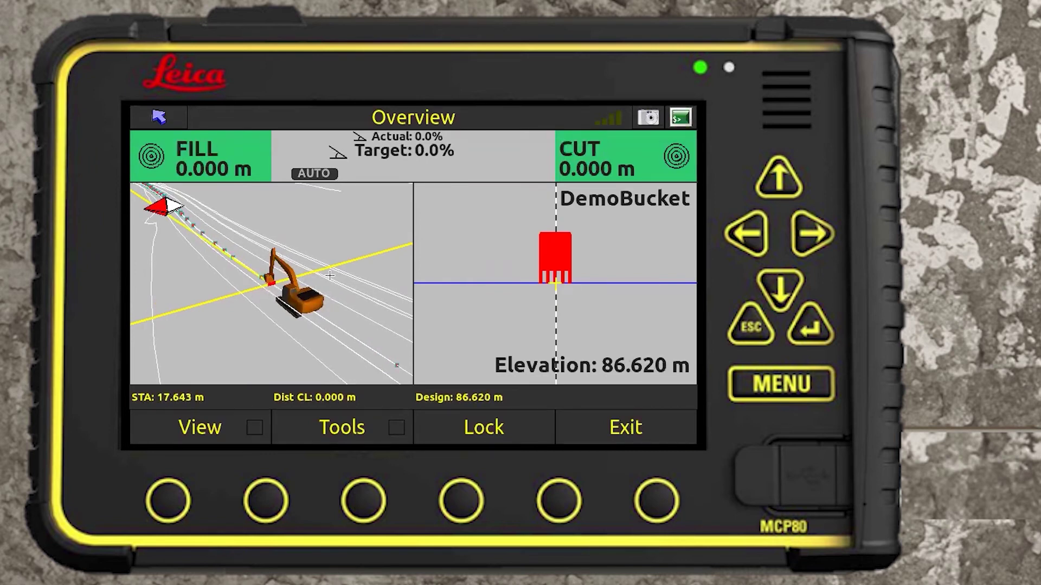
{"action": "left_click", "coordinate": [324, 292]}
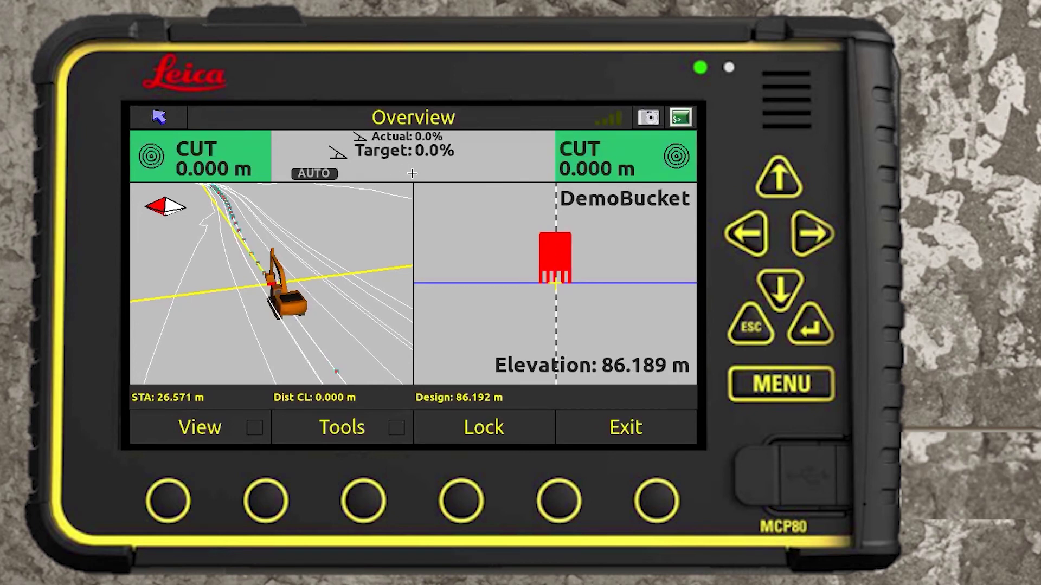
{"action": "scroll", "coordinate": [588, 297], "scroll_direction": "up", "scroll_amount": 2}
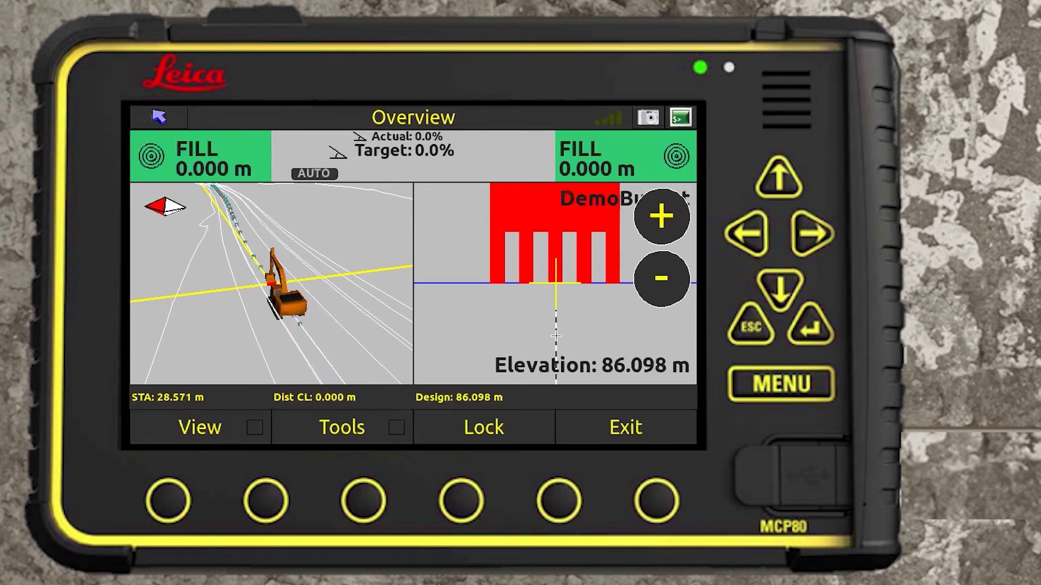
{"action": "left_click", "coordinate": [638, 292]}
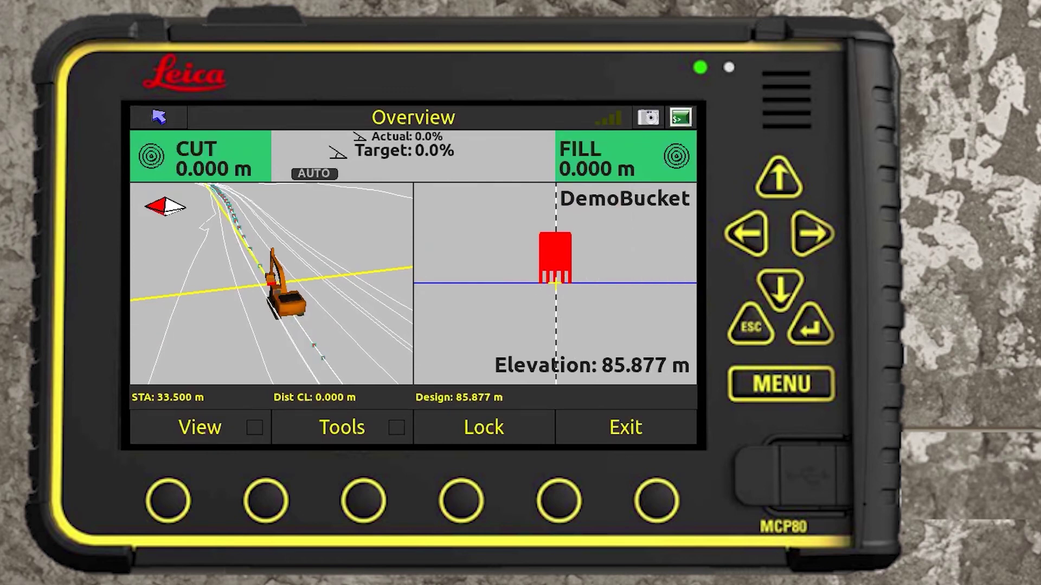
Set the guide line to Ref. Center line in the guide line options and return to the overview.
{"action": "left_click", "coordinate": [383, 430]}
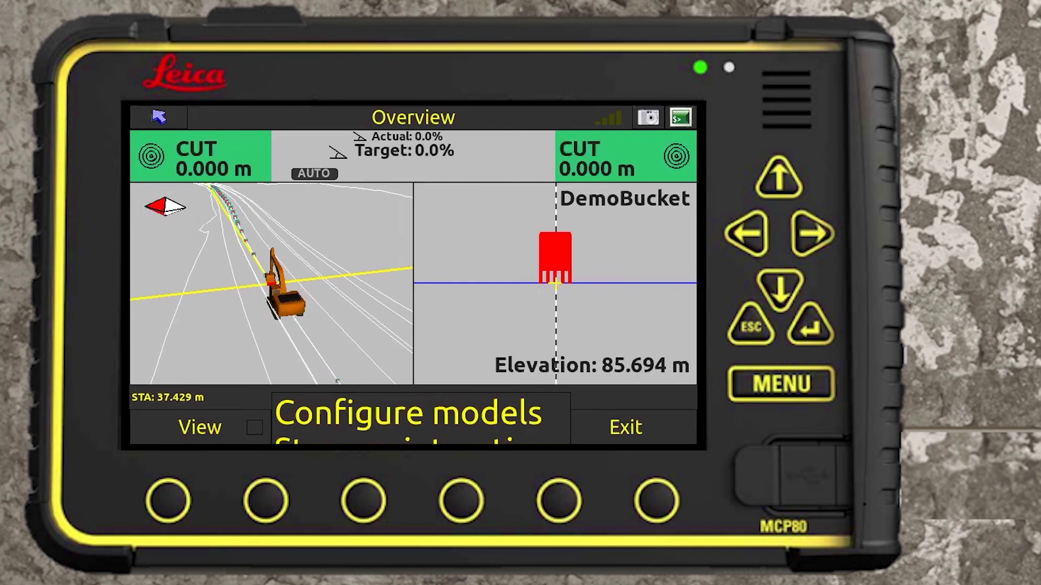
{"action": "key", "text": "Return"}
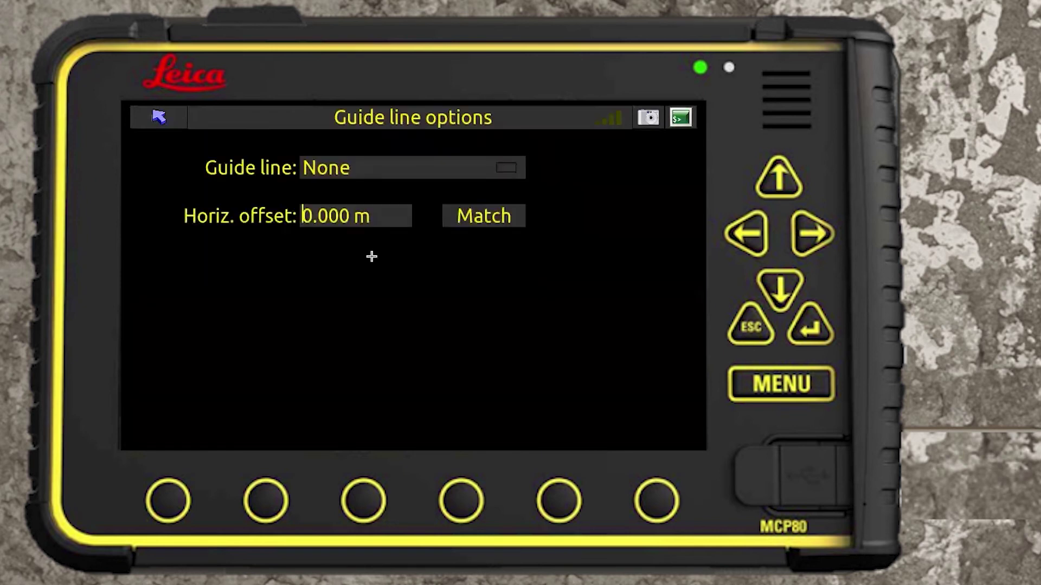
{"action": "left_click", "coordinate": [369, 174]}
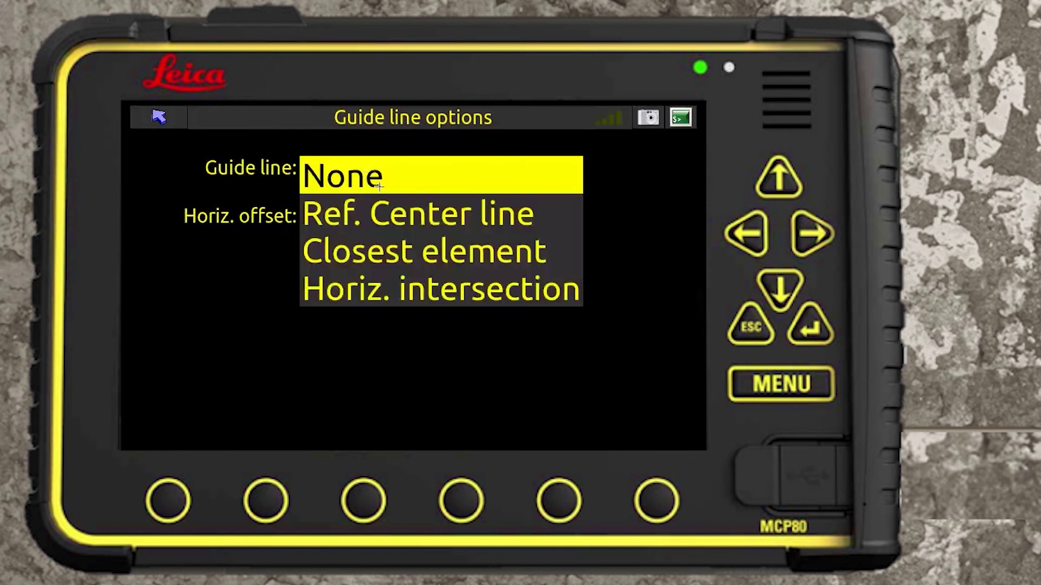
{"action": "left_click", "coordinate": [384, 210]}
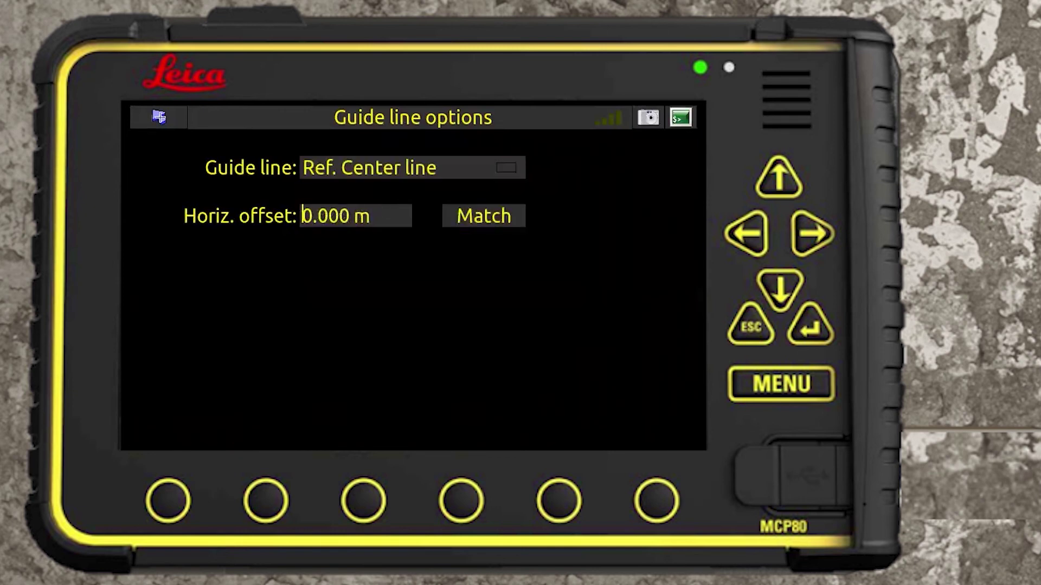
{"action": "left_click", "coordinate": [159, 117]}
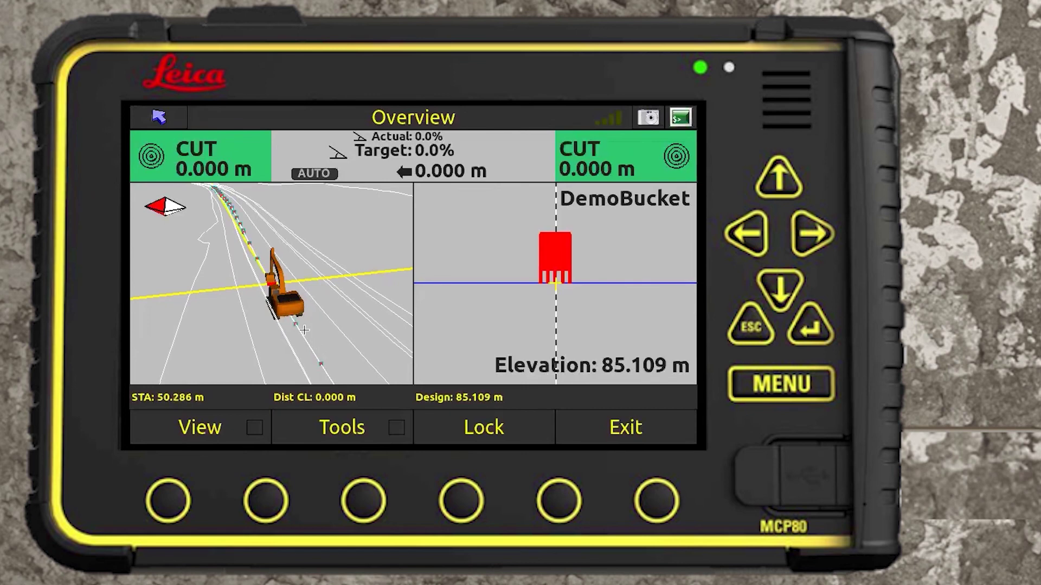
Set the horizontal offset of the Ref. Center line guide line to 4.000 m and inspect it in the 3D overview.
{"action": "left_click", "coordinate": [282, 417]}
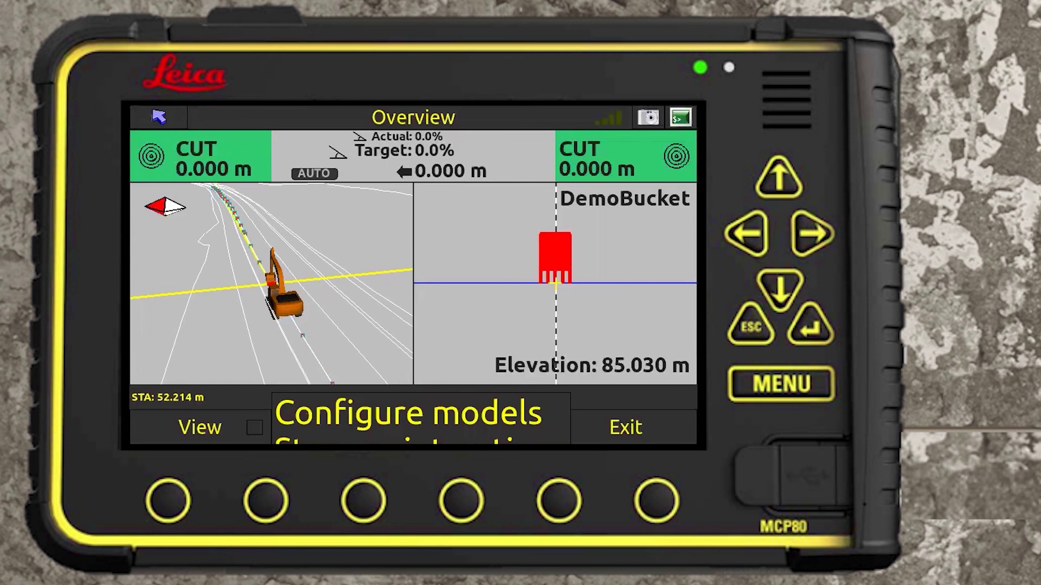
{"action": "key", "text": "Down"}
{"action": "key", "text": "Return"}
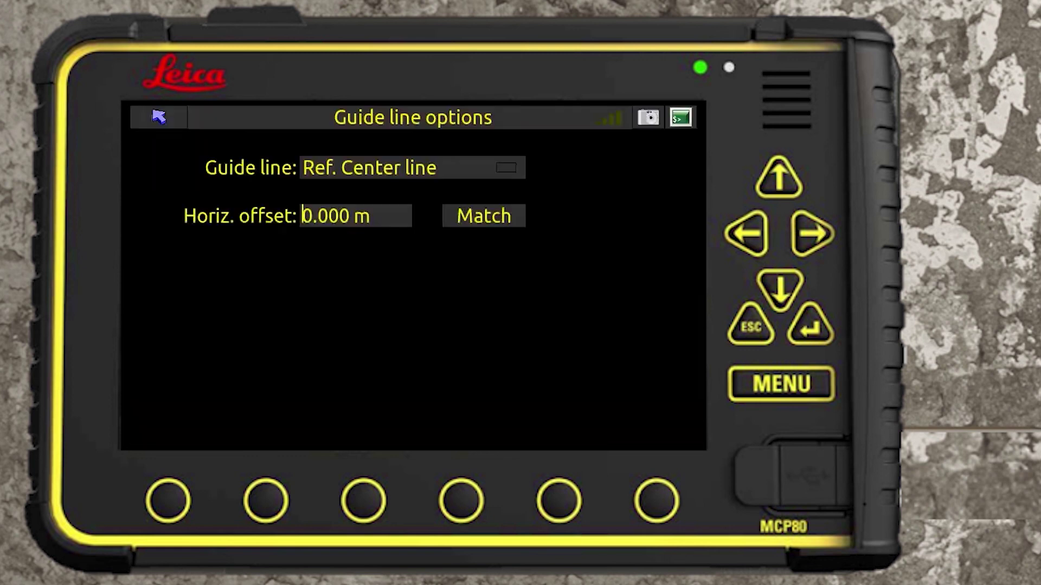
{"action": "left_click", "coordinate": [311, 219]}
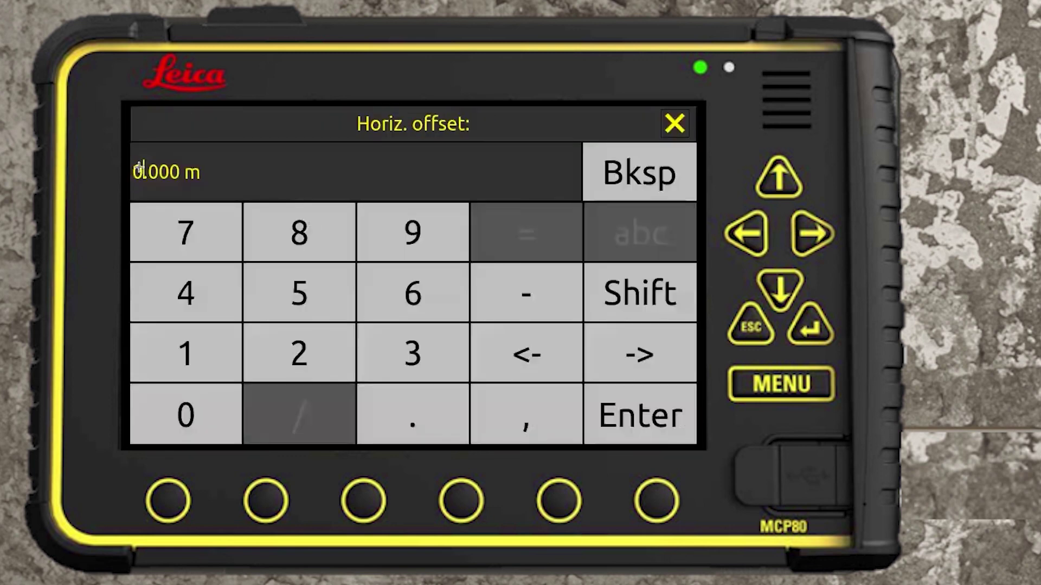
{"action": "key", "text": "Delete"}
{"action": "type", "text": "4"}
{"action": "left_click", "coordinate": [593, 392]}
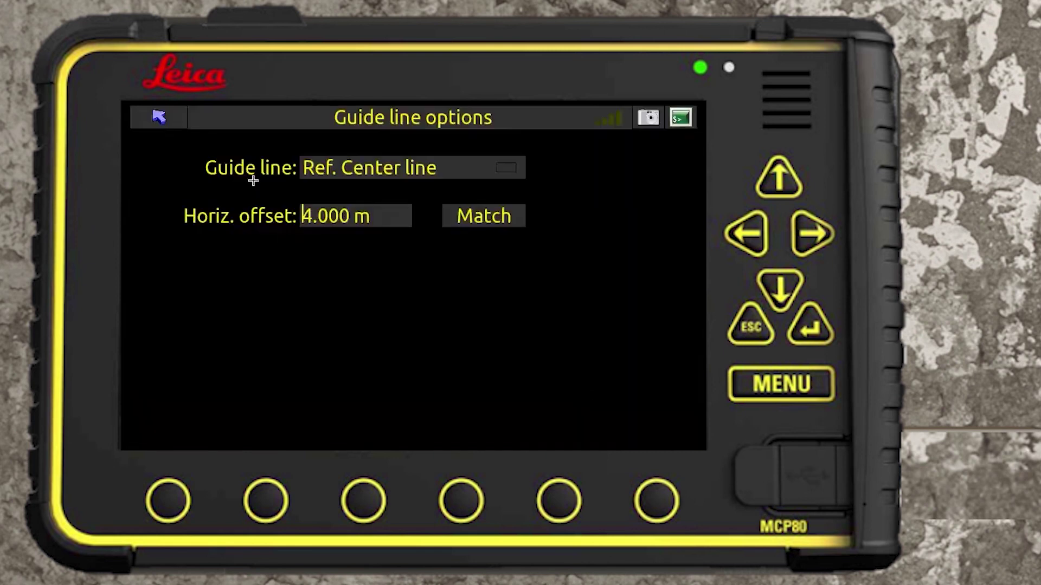
{"action": "left_click", "coordinate": [171, 125]}
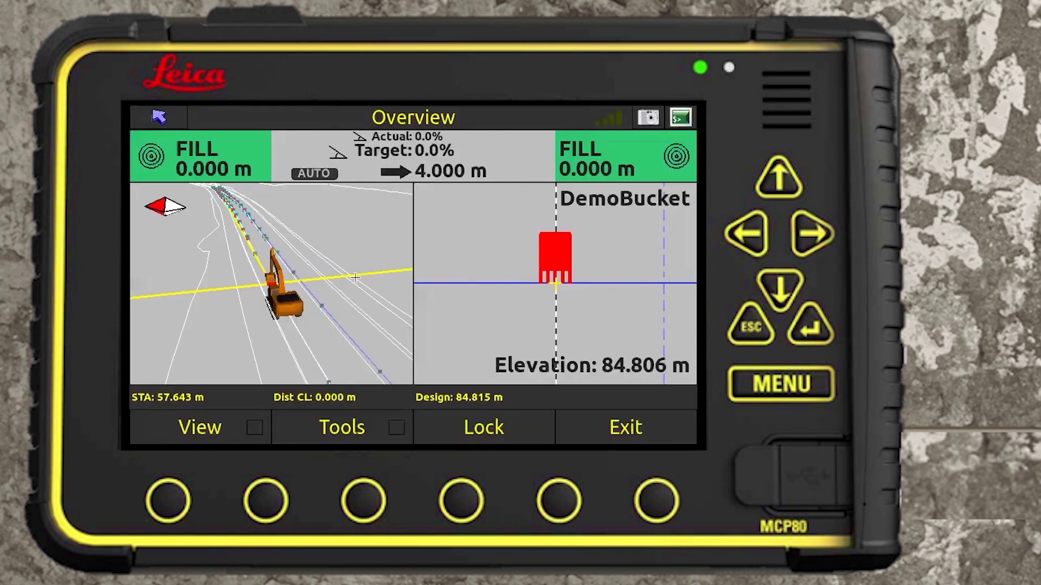
{"action": "left_click", "coordinate": [355, 300]}
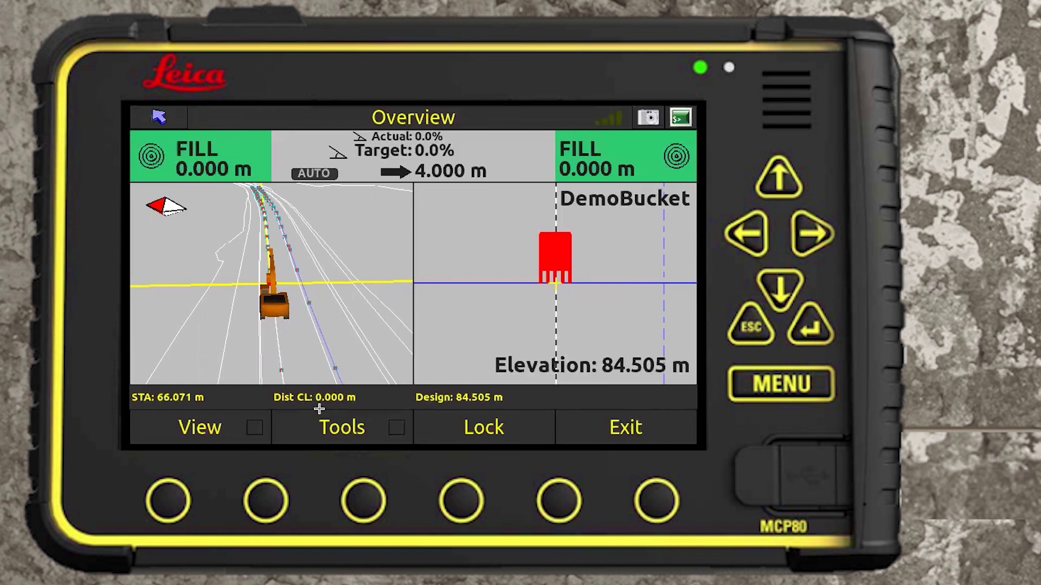
Set the horizontal offset of the Ref. Center line guide line to -4.000 m and exit the dig overview to the main screen.
{"action": "left_click", "coordinate": [323, 437]}
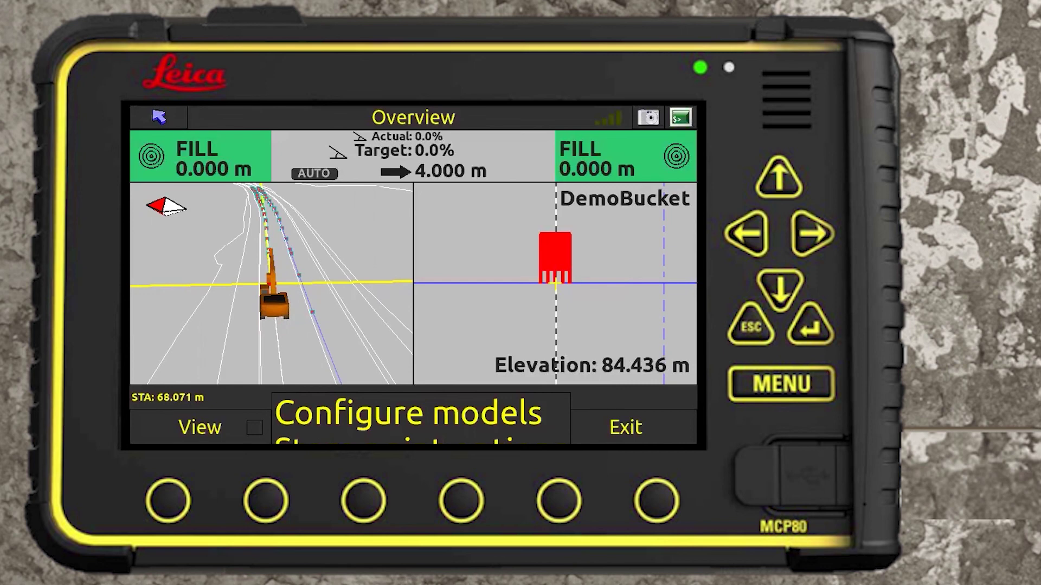
{"action": "left_click", "coordinate": [305, 300]}
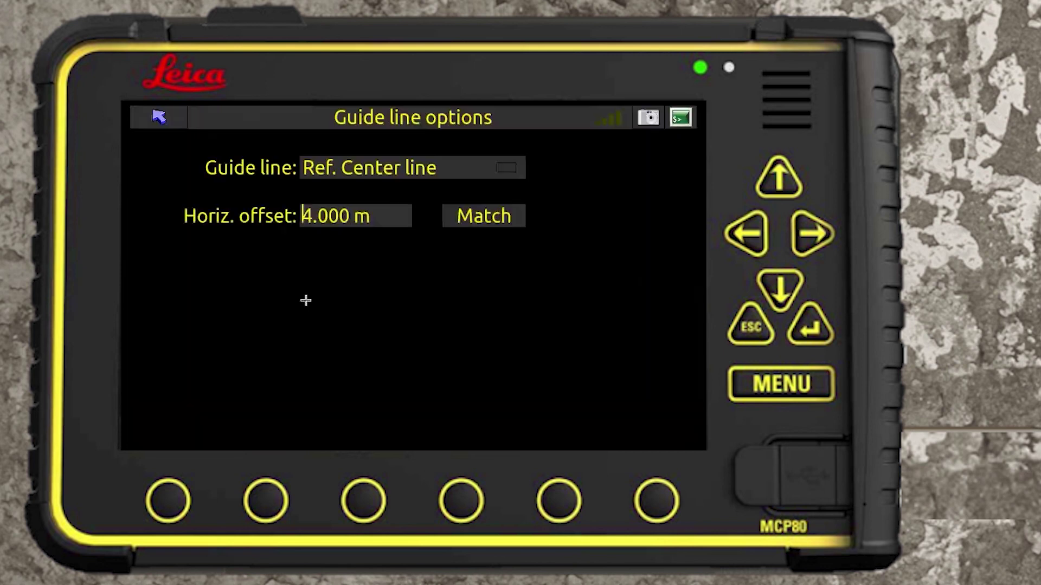
{"action": "left_click", "coordinate": [305, 216]}
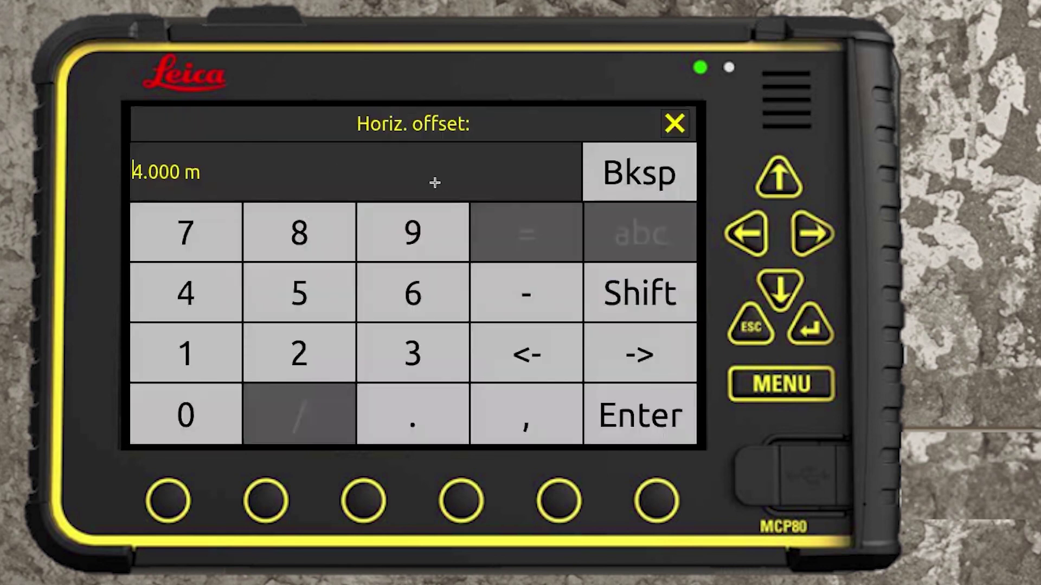
{"action": "left_click", "coordinate": [139, 171]}
{"action": "left_click", "coordinate": [132, 172]}
{"action": "left_click", "coordinate": [529, 295]}
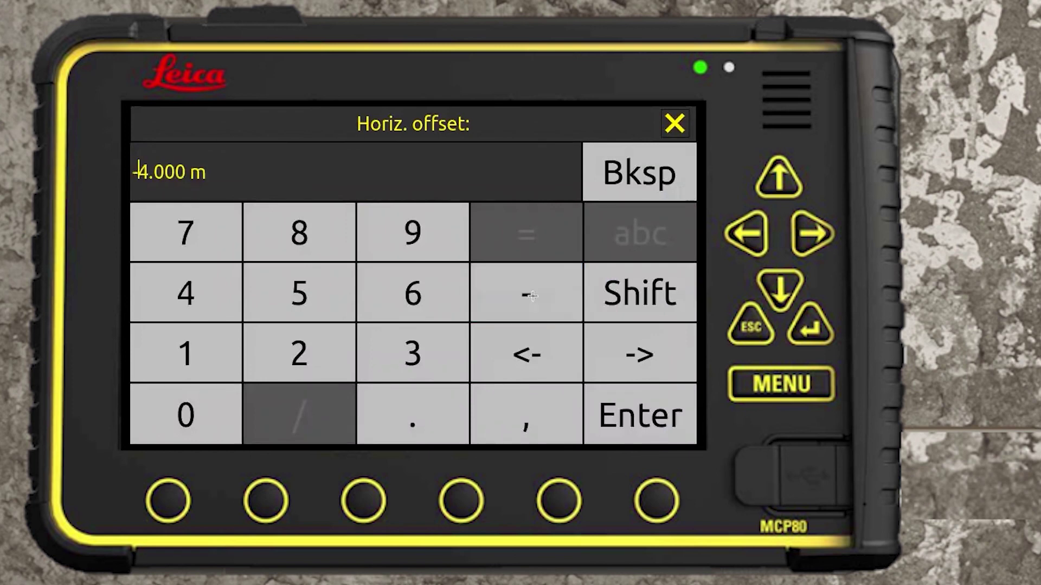
{"action": "left_click", "coordinate": [633, 392]}
{"action": "left_click", "coordinate": [166, 120]}
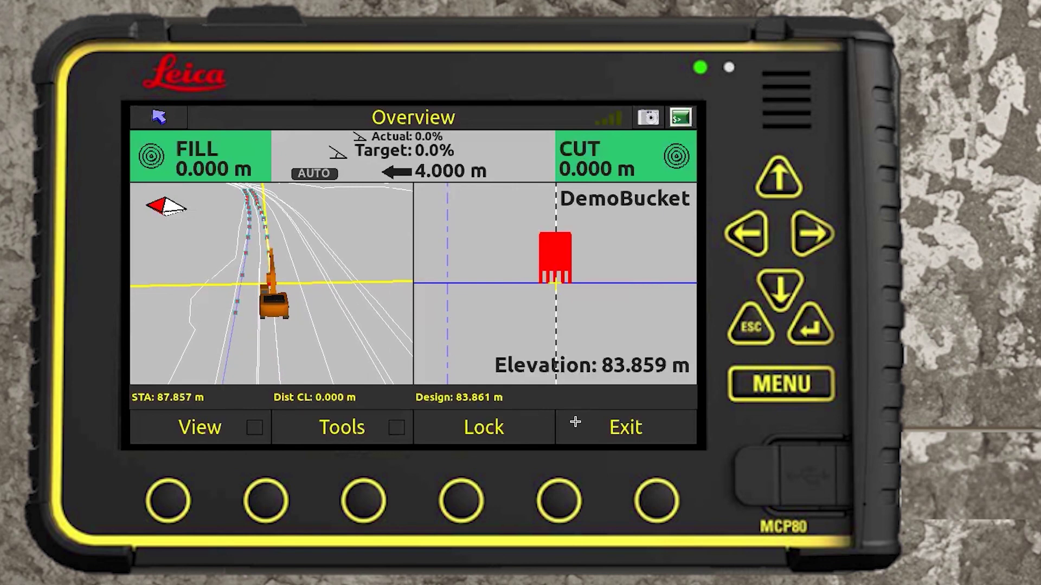
{"action": "left_click", "coordinate": [598, 424]}
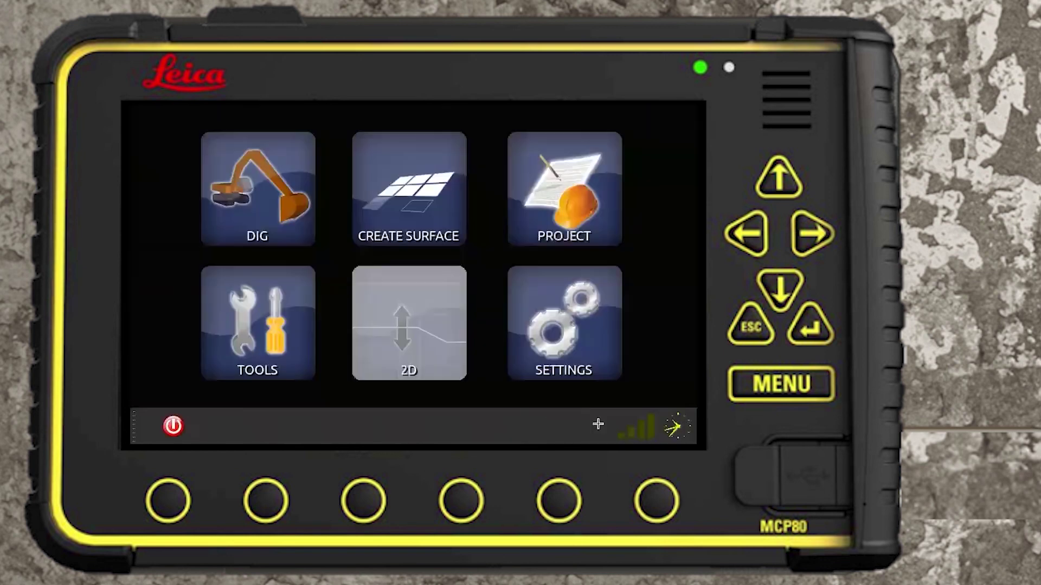